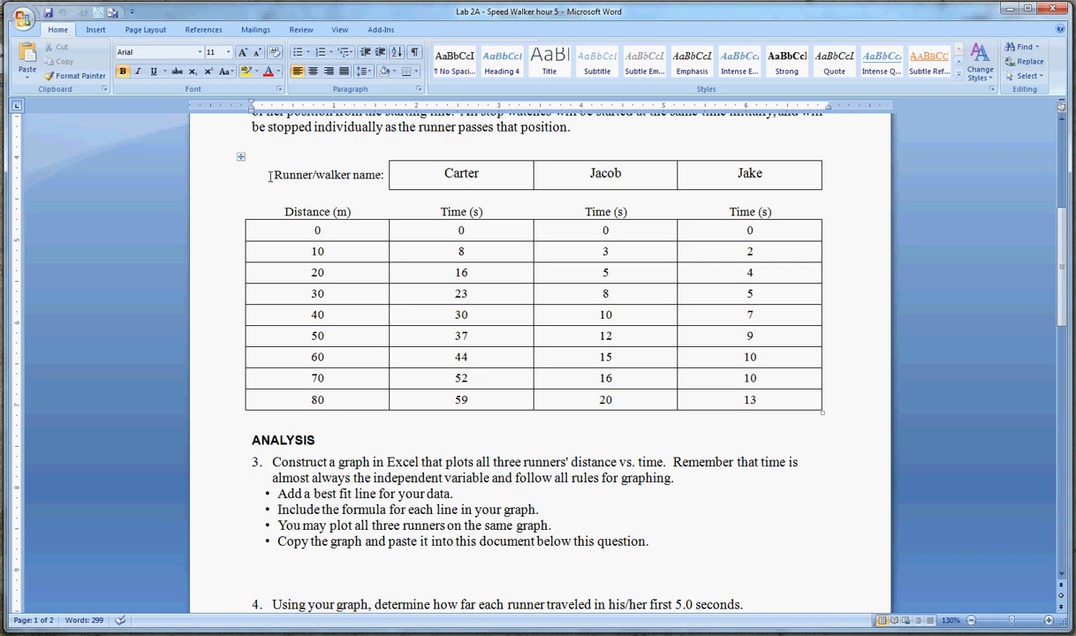
- Copy the whole runner distance and time table from the Word document into Excel at cell A1 and autofit column A
{"action": "left_click_drag", "start_coordinate": [260, 167], "coordinate": [758, 396]}
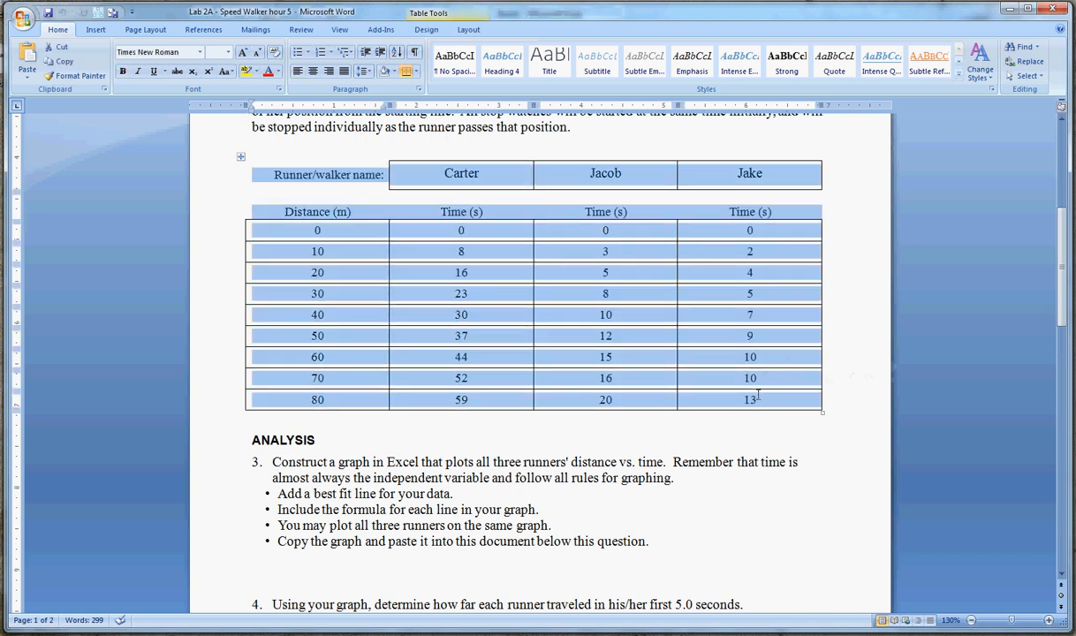
{"action": "key", "text": "ctrl+c"}
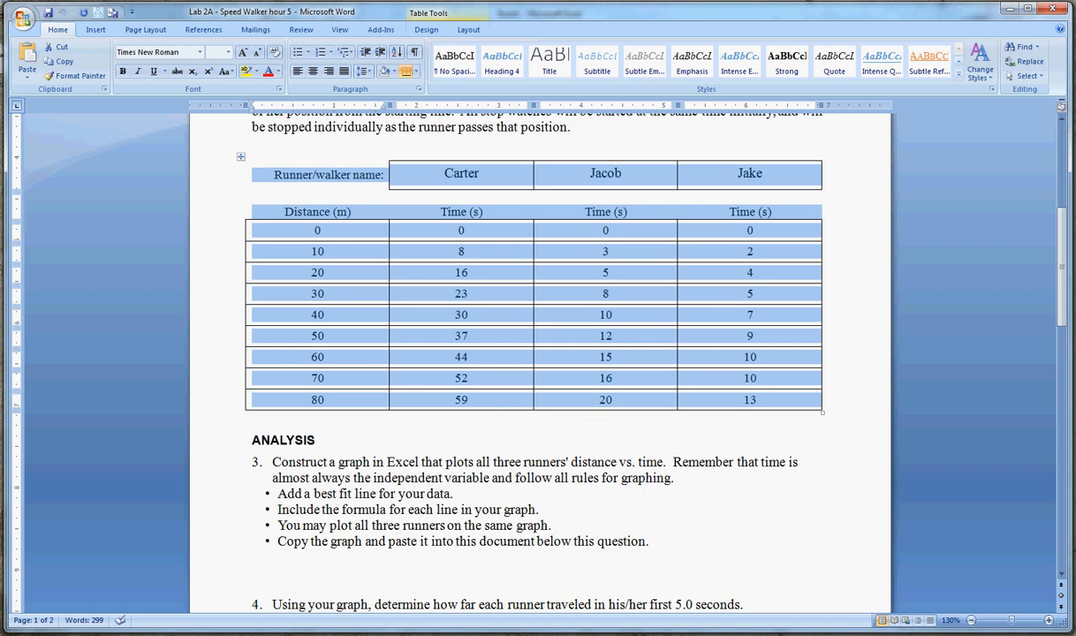
{"action": "left_click", "coordinate": [272, 635]}
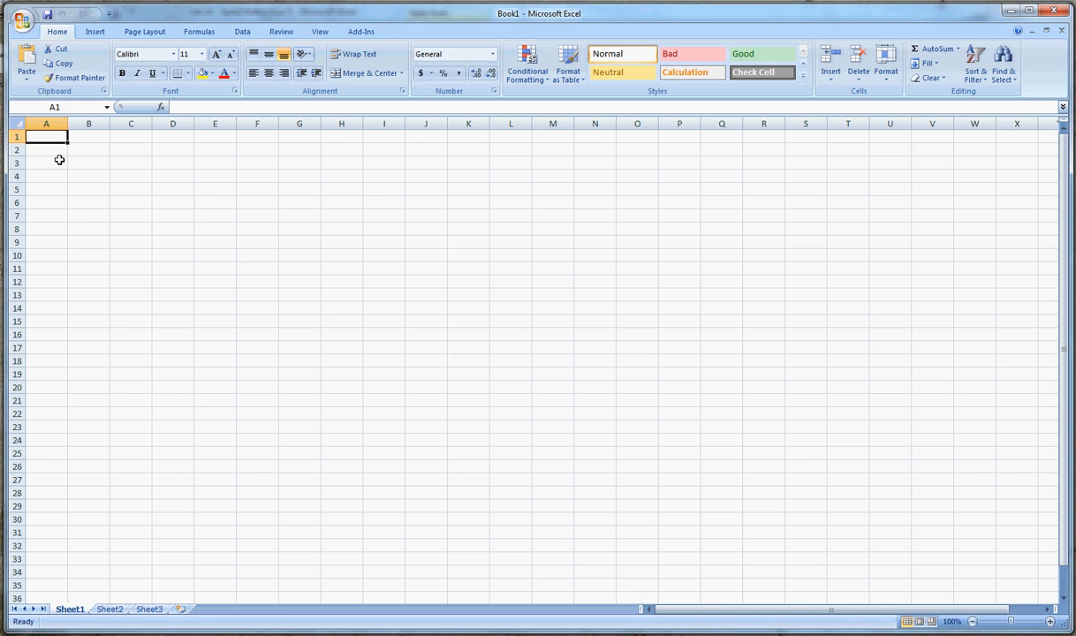
{"action": "key", "text": "ctrl+v"}
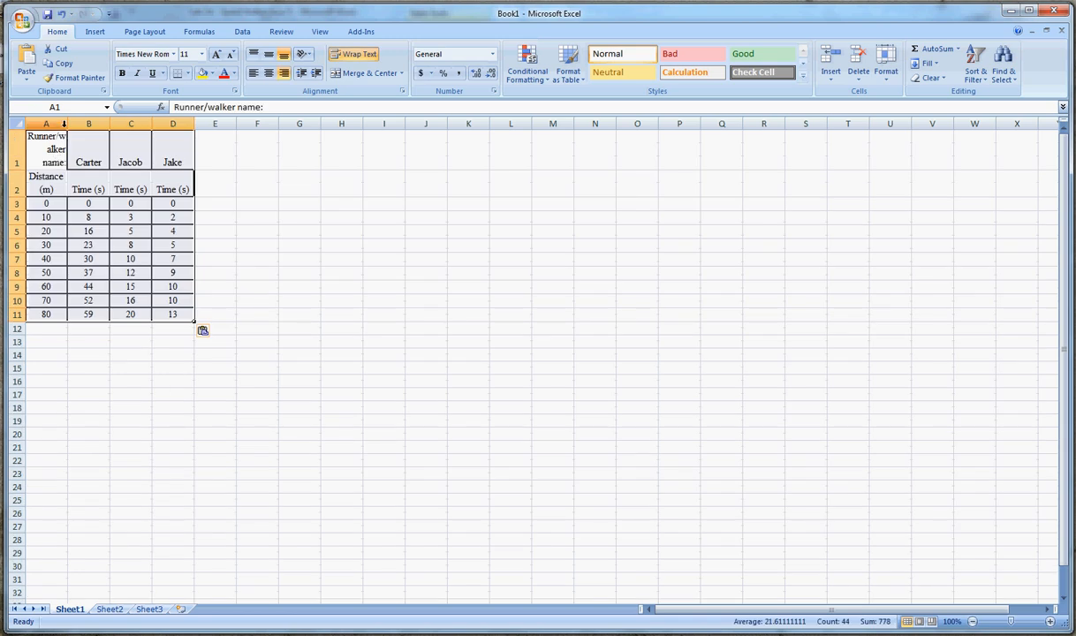
{"action": "double_click", "coordinate": [67, 124]}
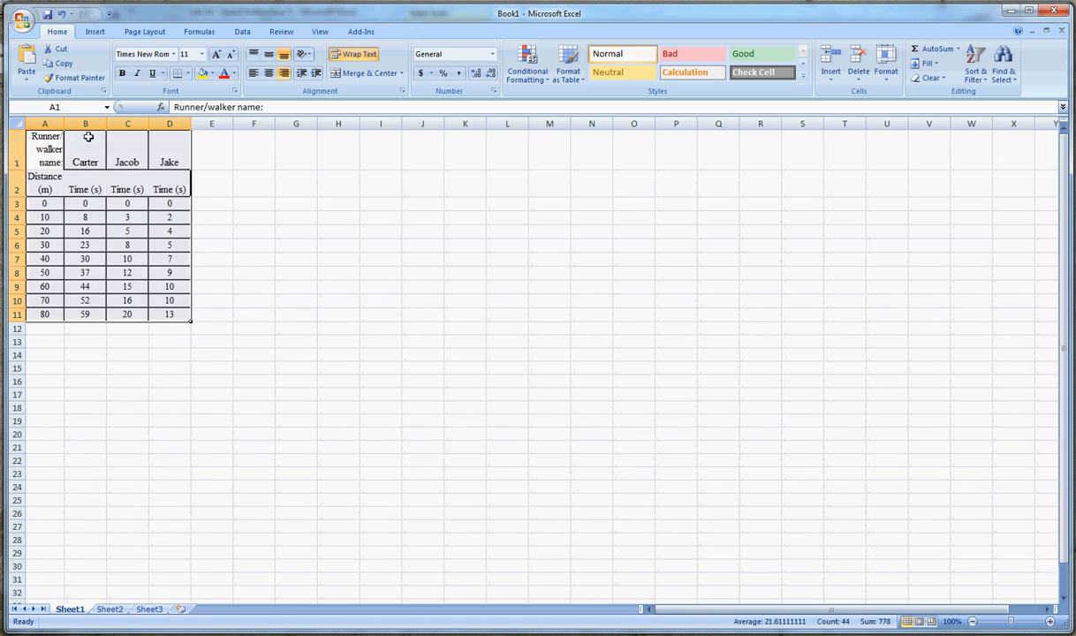
{"action": "left_click", "coordinate": [48, 203]}
{"action": "left_click_drag", "start_coordinate": [40, 181], "coordinate": [165, 311]}
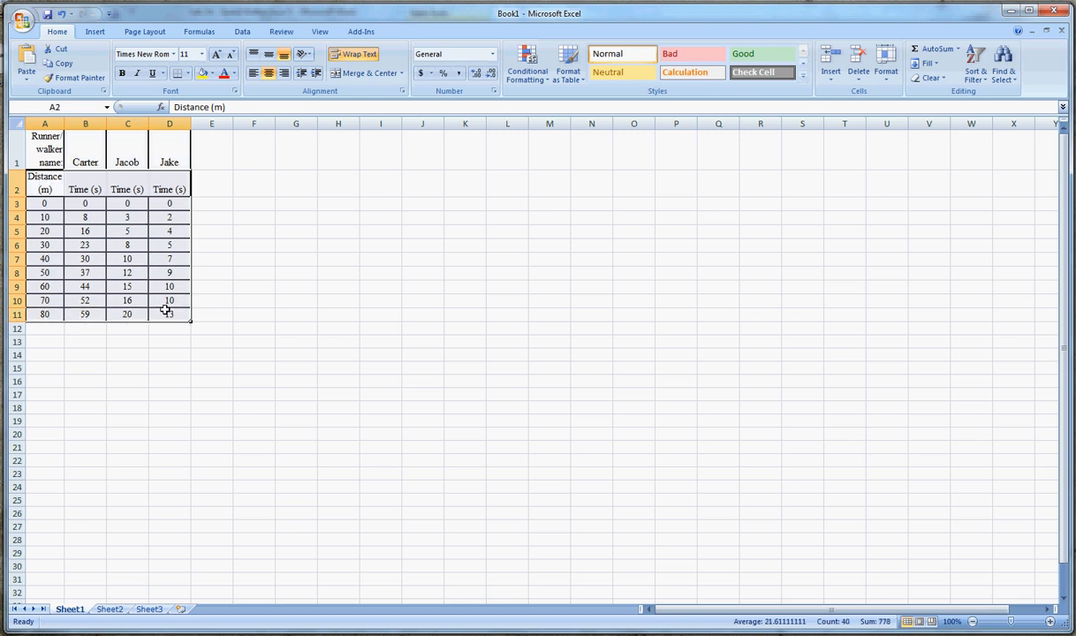
{"action": "left_click", "coordinate": [94, 33]}
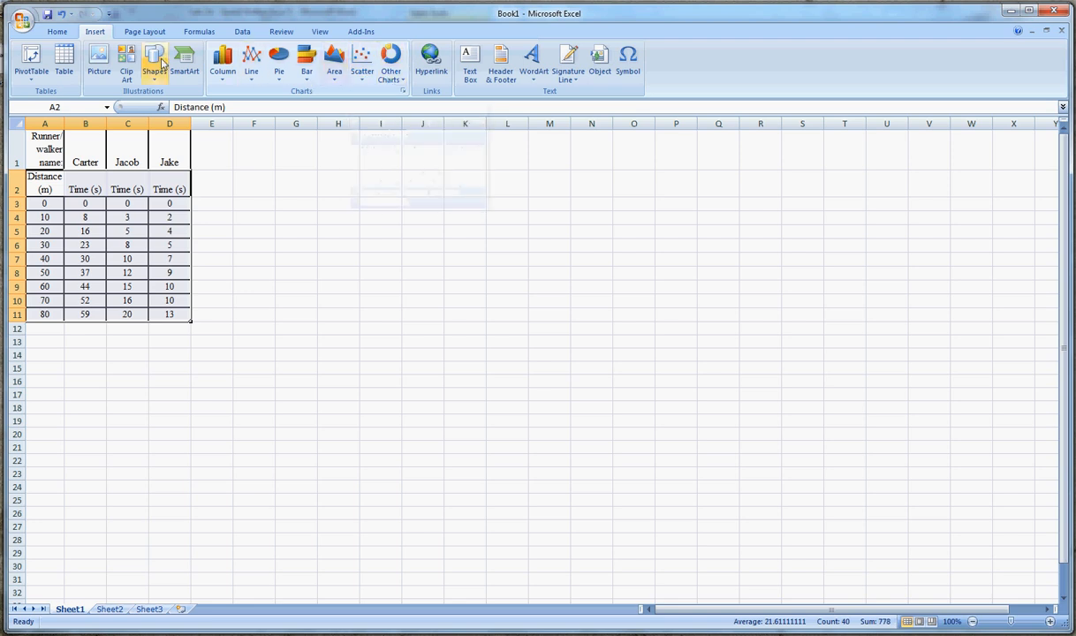
{"action": "left_click", "coordinate": [363, 72]}
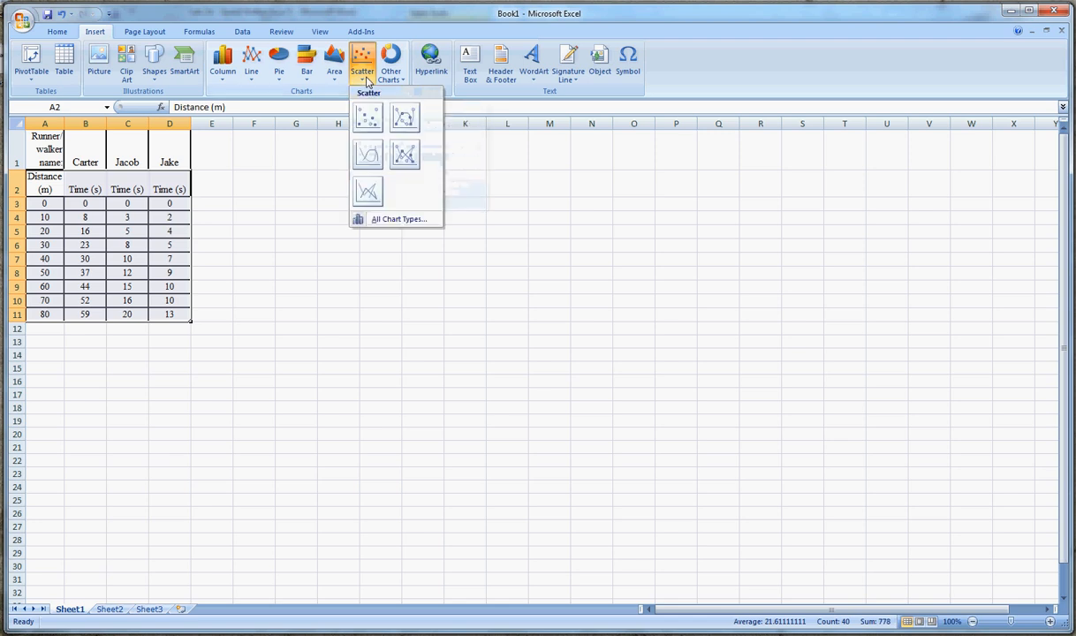
{"action": "left_click", "coordinate": [372, 117]}
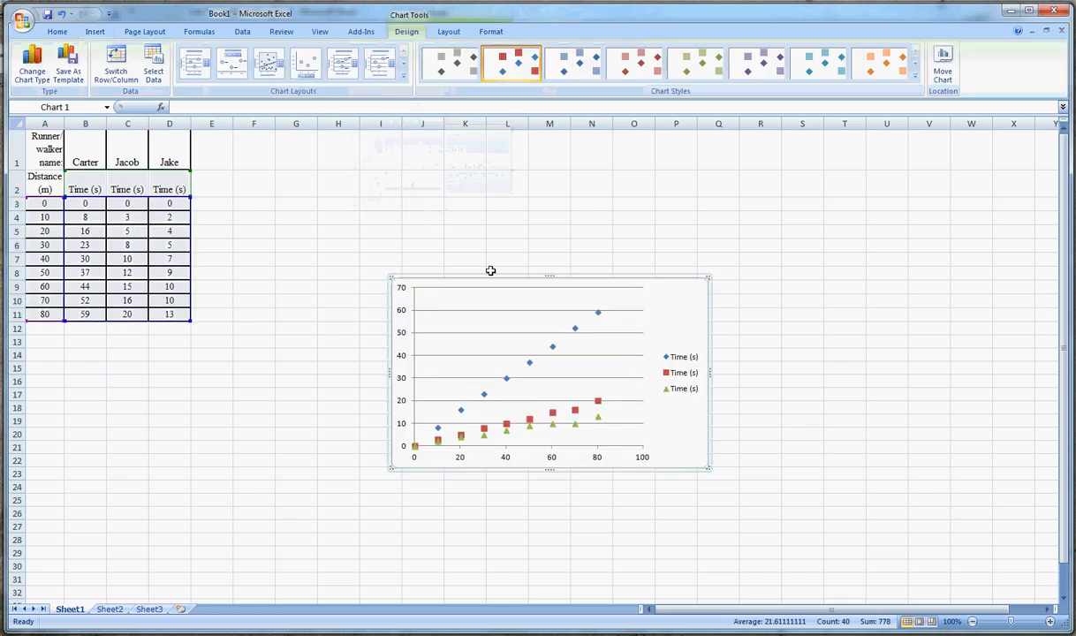
{"action": "left_click_drag", "start_coordinate": [457, 271], "coordinate": [313, 159]}
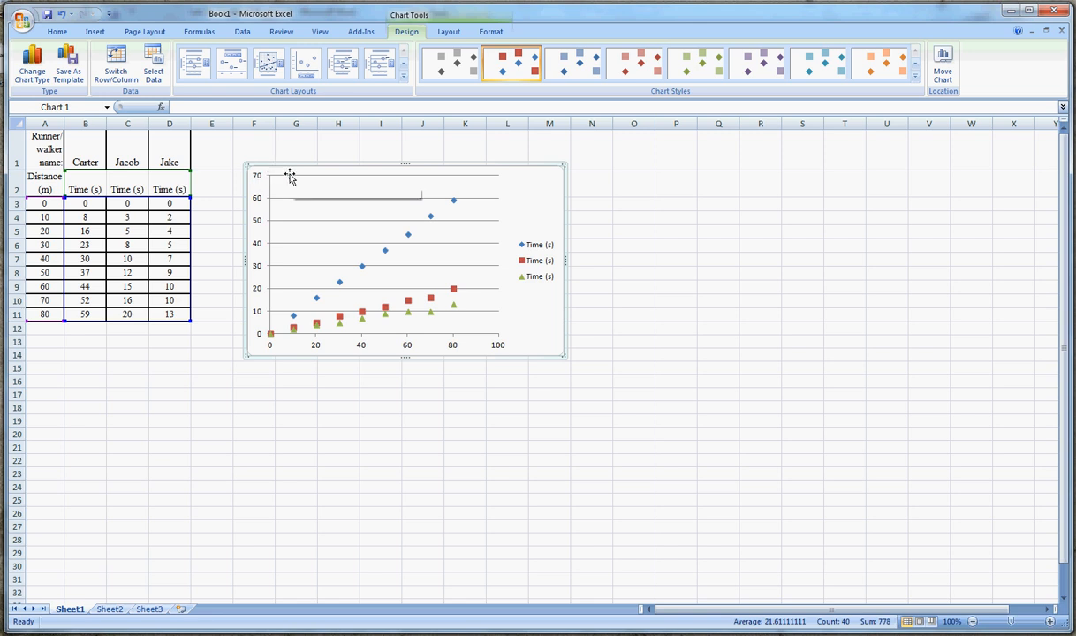
{"action": "key", "text": "Delete"}
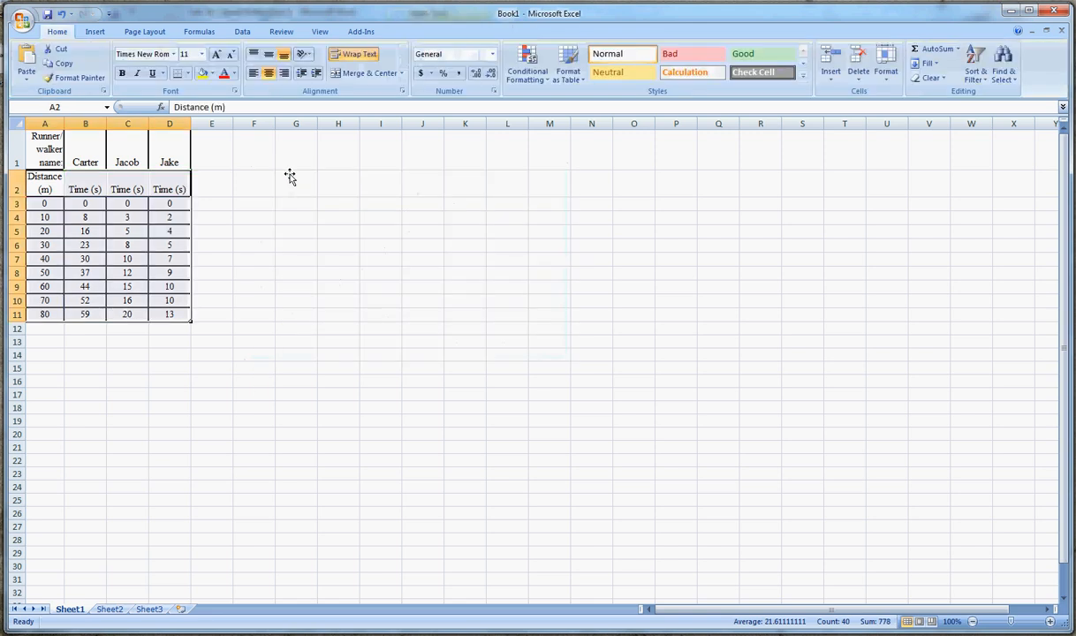
- With an empty cell selected, insert a blank markers-only scatter chart beside the table, sized to about columns F to R and rows 1 to 28
{"action": "left_click", "coordinate": [300, 183]}
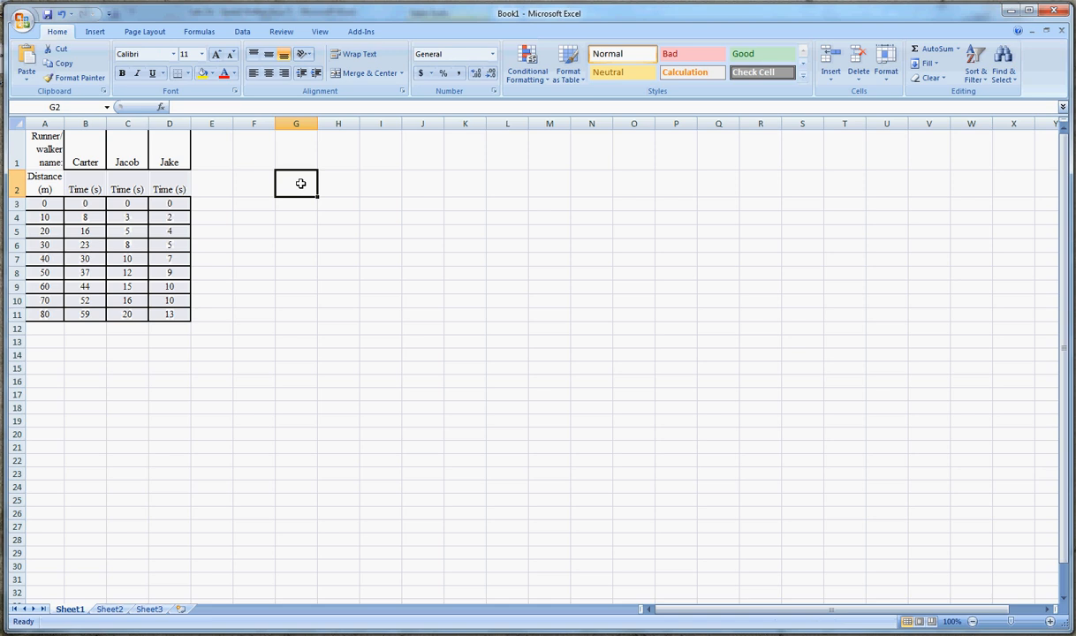
{"action": "left_click", "coordinate": [211, 182]}
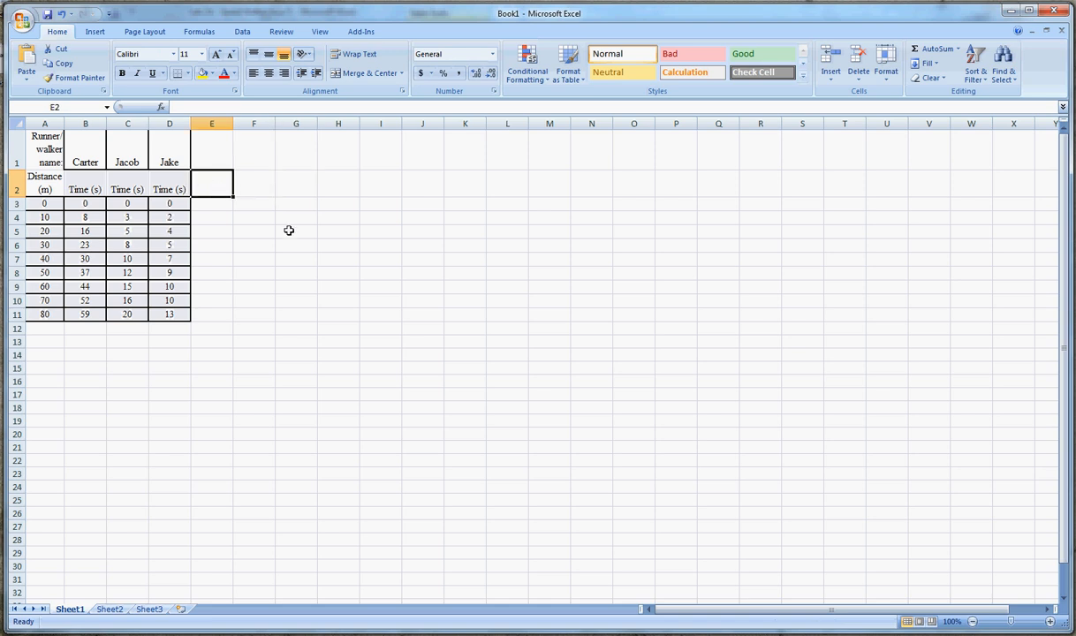
{"action": "left_click", "coordinate": [297, 186]}
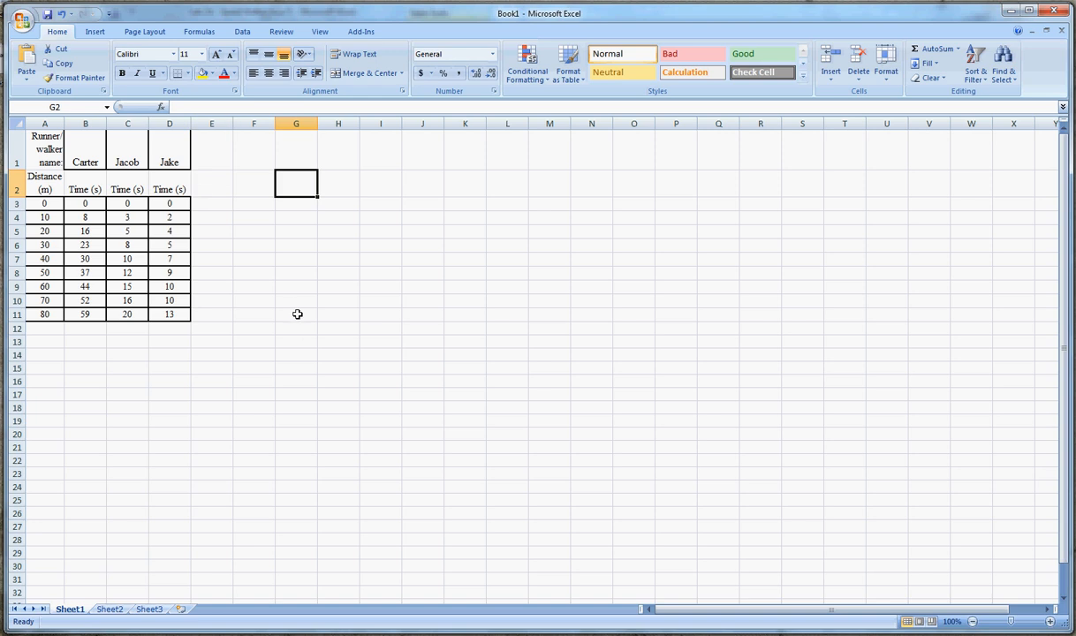
{"action": "left_click", "coordinate": [99, 33]}
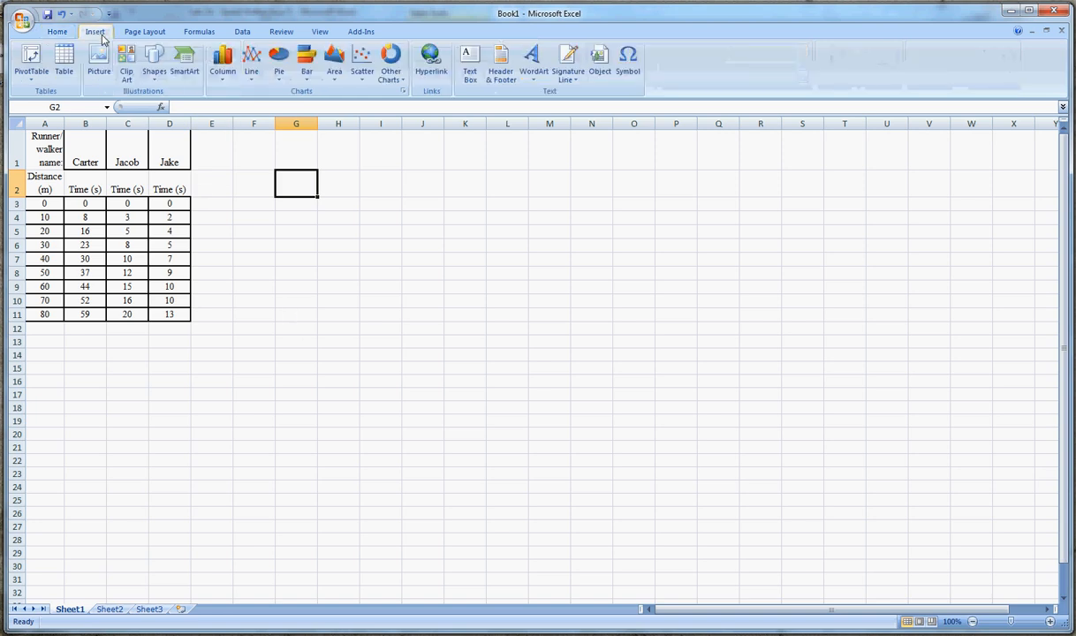
{"action": "left_click", "coordinate": [371, 84]}
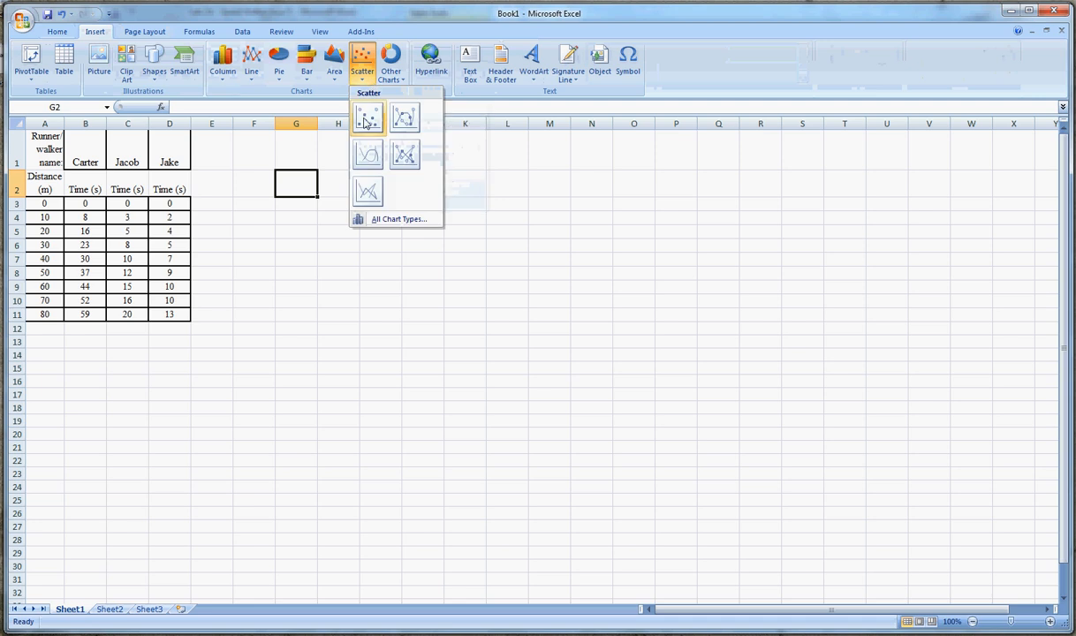
{"action": "left_click", "coordinate": [366, 121]}
{"action": "left_click_drag", "start_coordinate": [450, 292], "coordinate": [292, 176]}
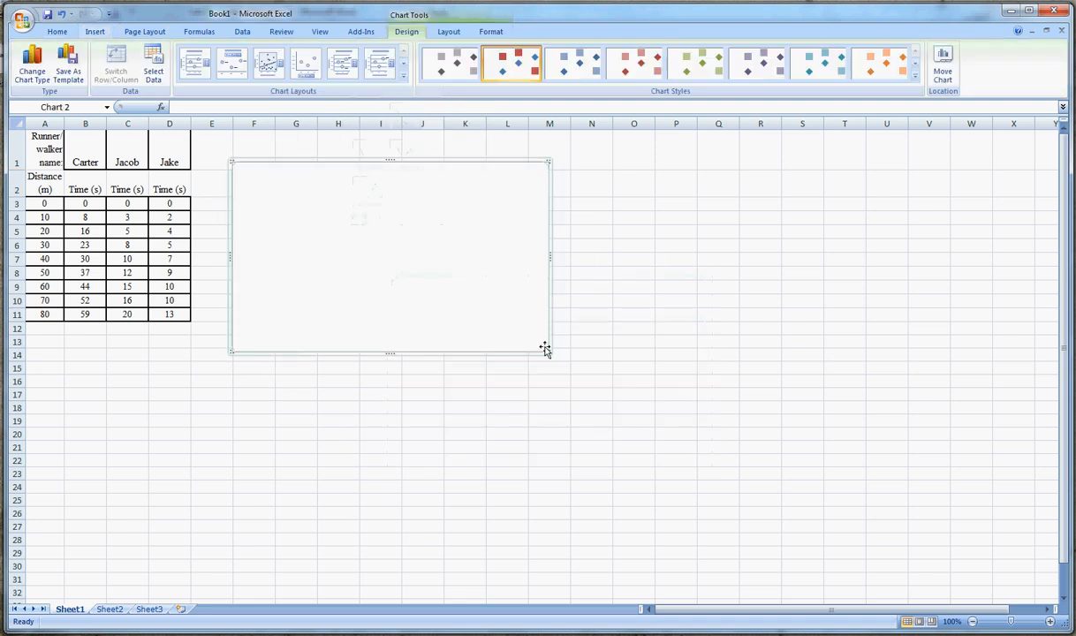
{"action": "left_click_drag", "start_coordinate": [547, 352], "coordinate": [767, 537]}
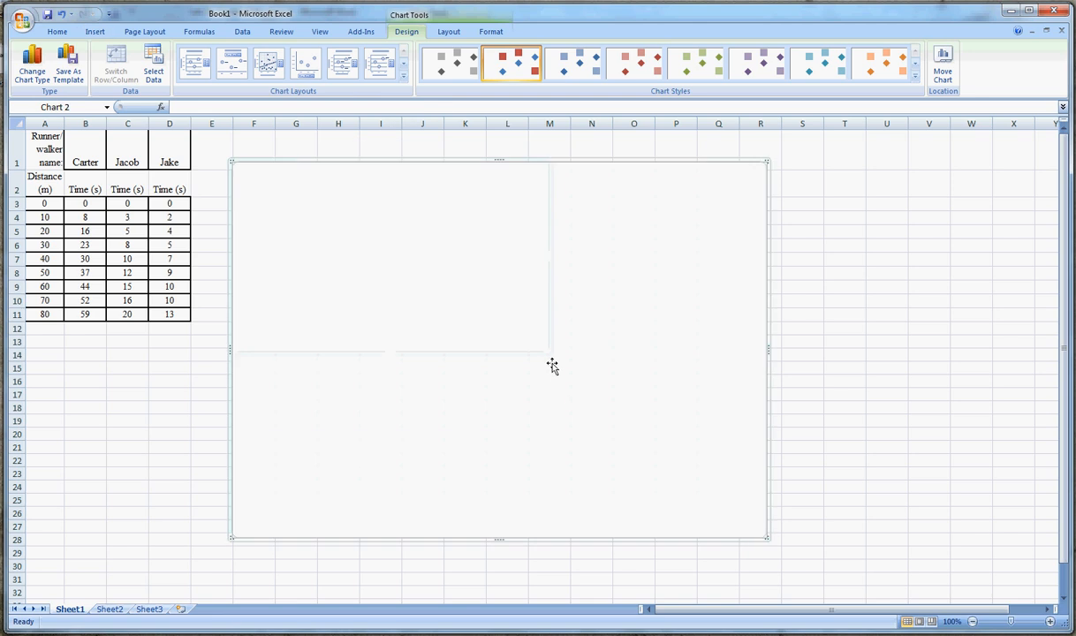
- Add a data series to the empty chart, named from B1, with X values B3:B11 and Y values A3:A11
{"action": "right_click", "coordinate": [437, 227]}
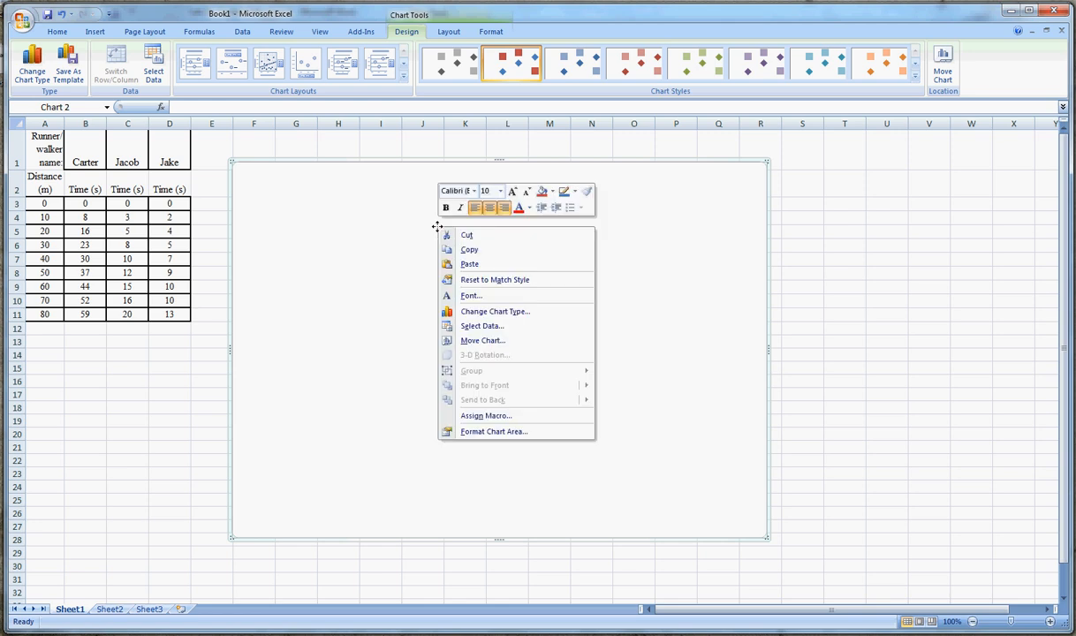
{"action": "left_click", "coordinate": [483, 327]}
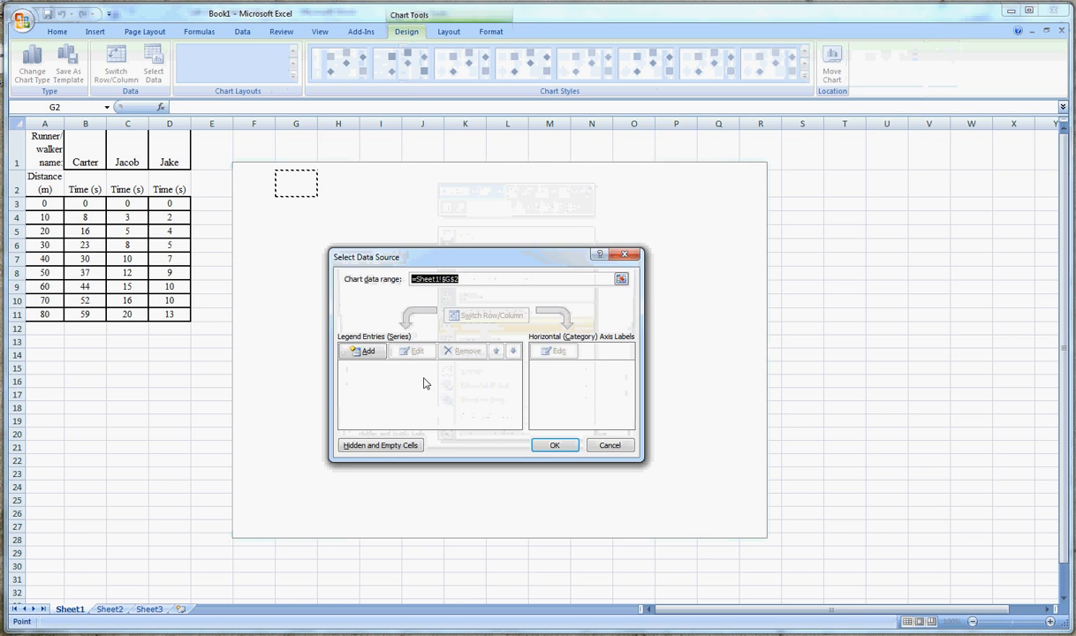
{"action": "left_click", "coordinate": [374, 357]}
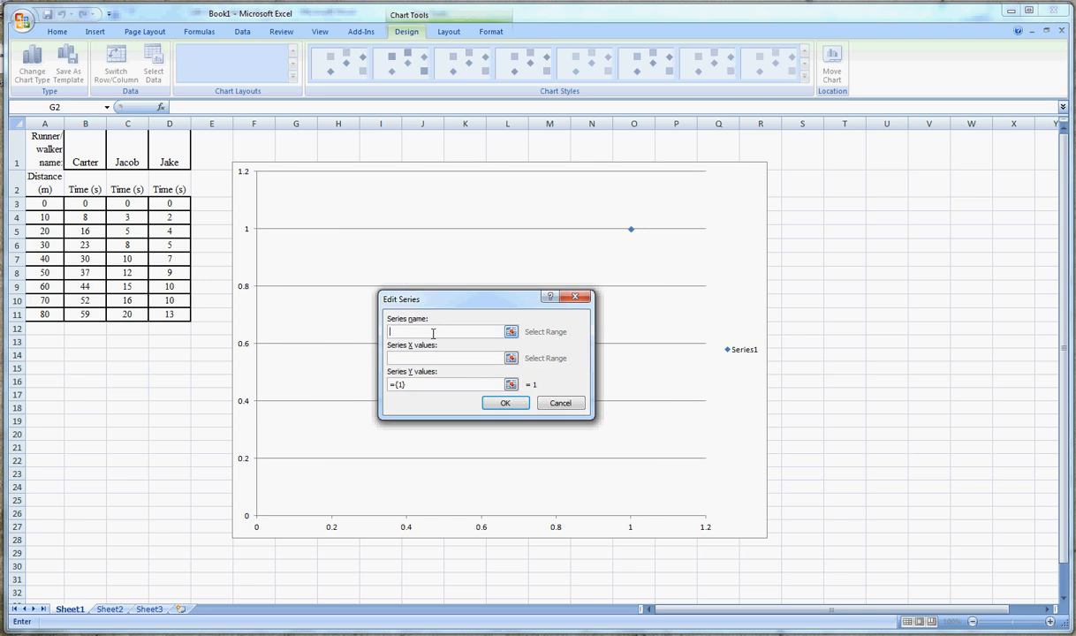
{"action": "left_click", "coordinate": [96, 159]}
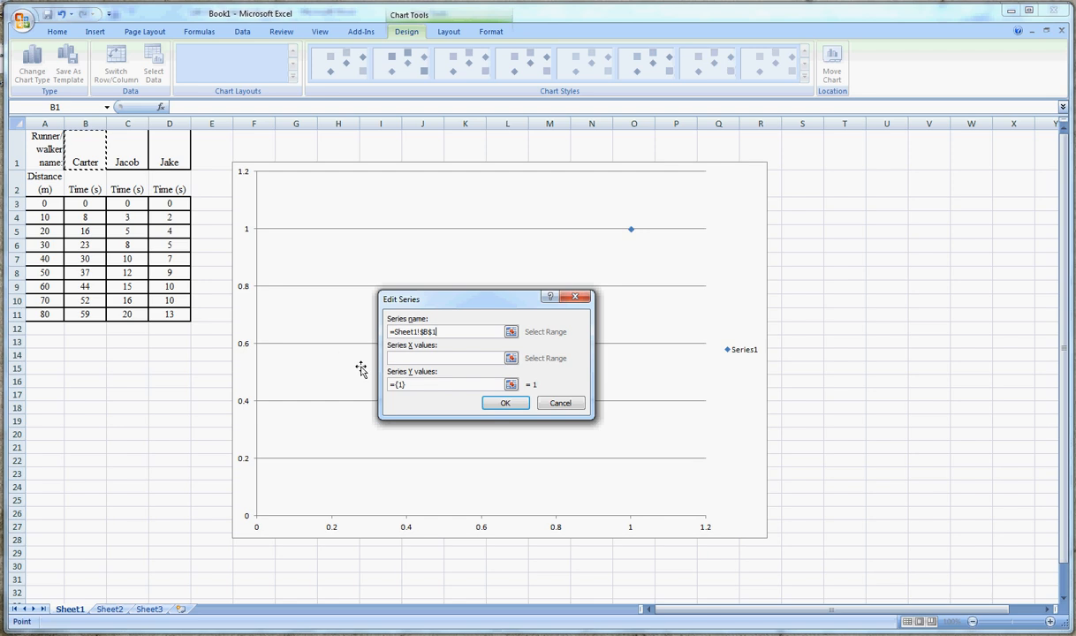
{"action": "left_click", "coordinate": [451, 358]}
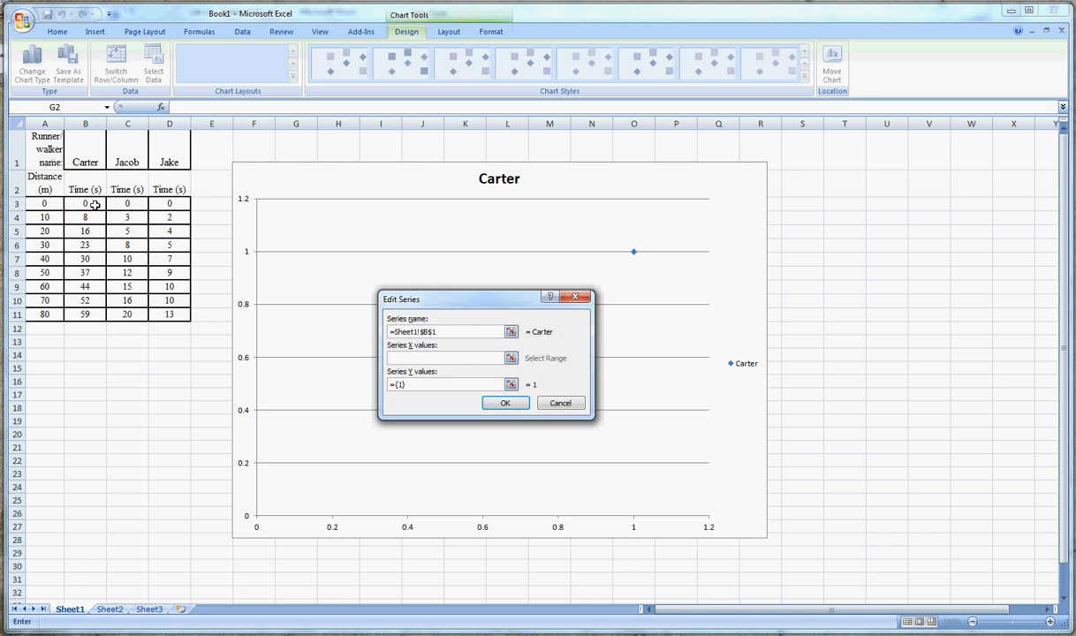
{"action": "left_click_drag", "start_coordinate": [95, 205], "coordinate": [86, 313]}
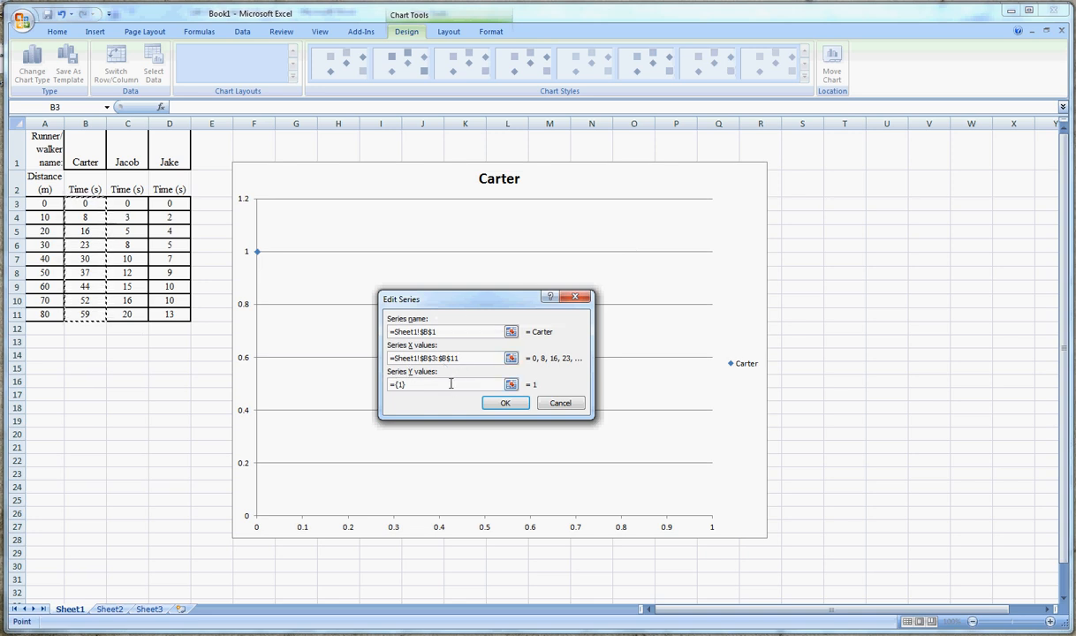
{"action": "left_click_drag", "start_coordinate": [451, 384], "coordinate": [387, 384]}
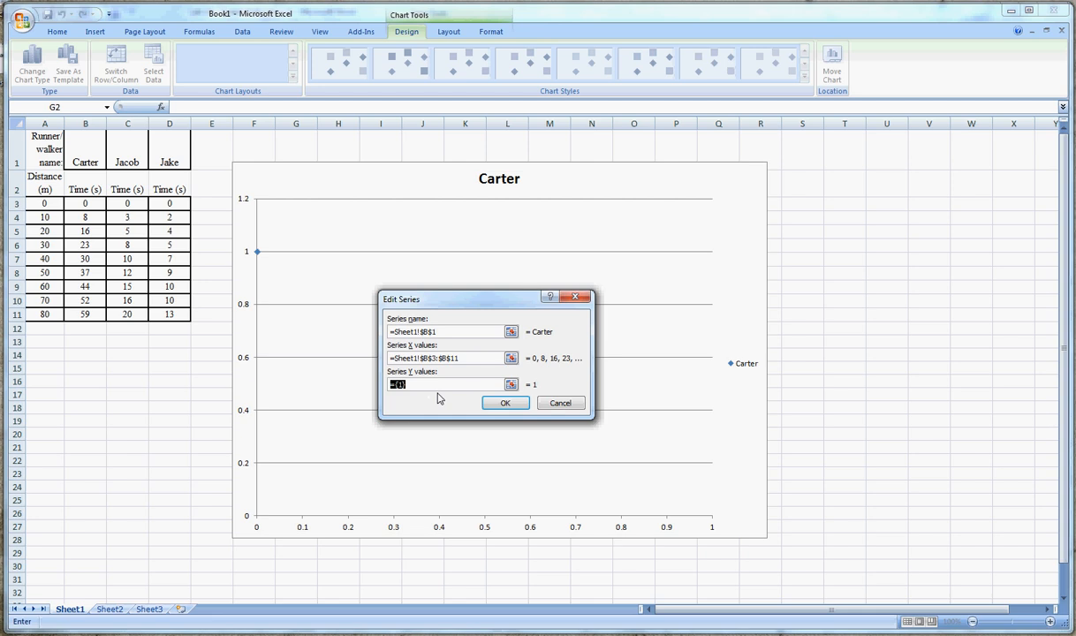
{"action": "key", "text": "Delete"}
{"action": "left_click_drag", "start_coordinate": [50, 204], "coordinate": [51, 314]}
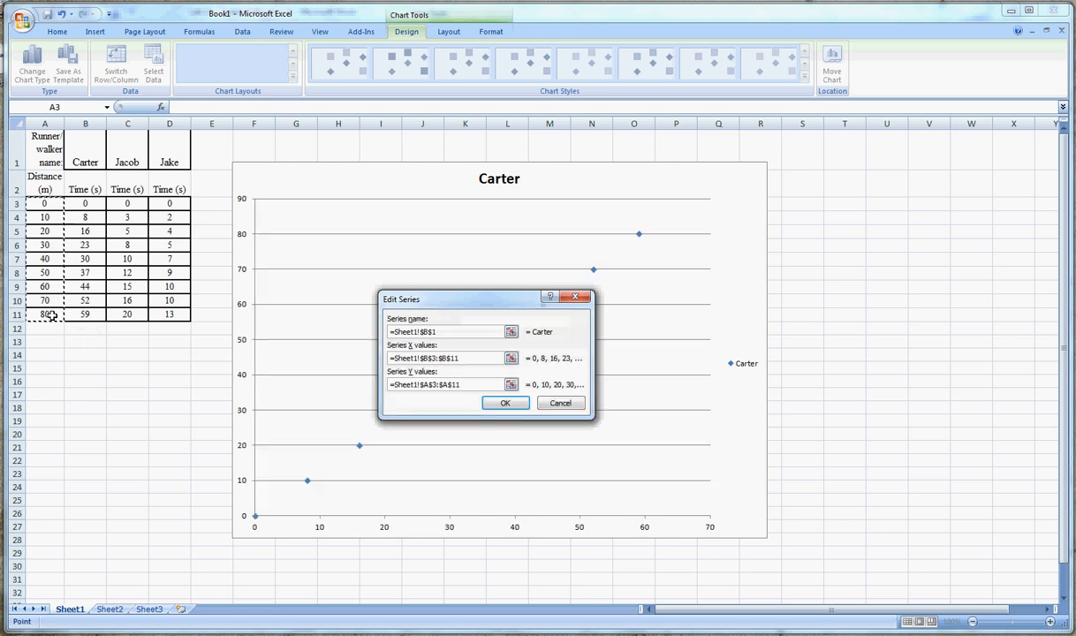
{"action": "left_click_drag", "start_coordinate": [402, 293], "coordinate": [681, 312]}
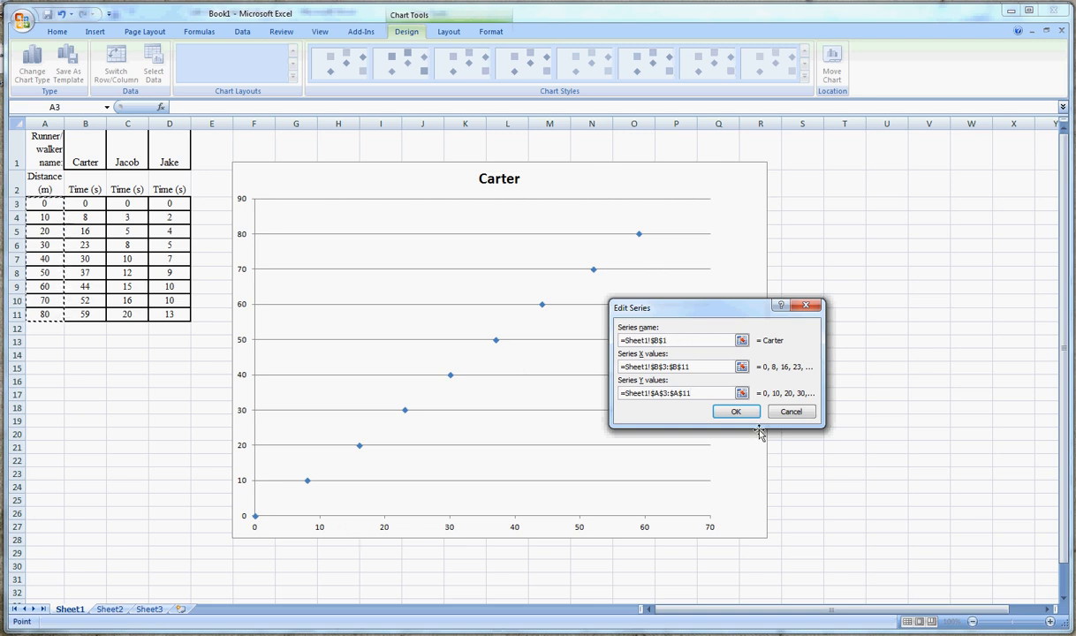
{"action": "left_click", "coordinate": [736, 411]}
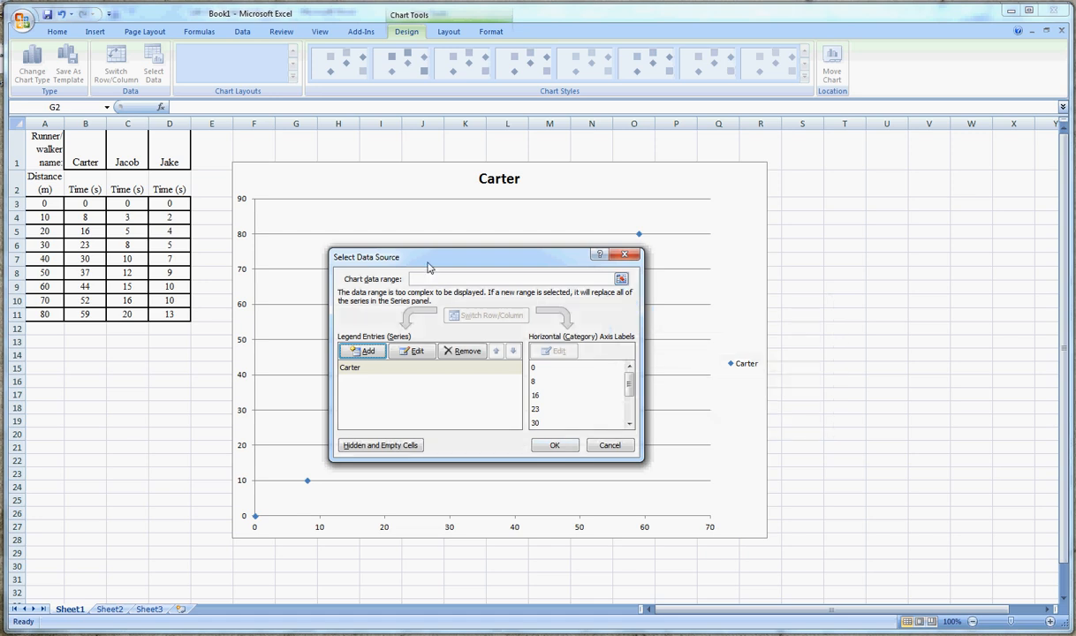
- Add a second data series to the chart, named from C1, with X values C3:C11 and Y values A3:A11
{"action": "left_click", "coordinate": [367, 351]}
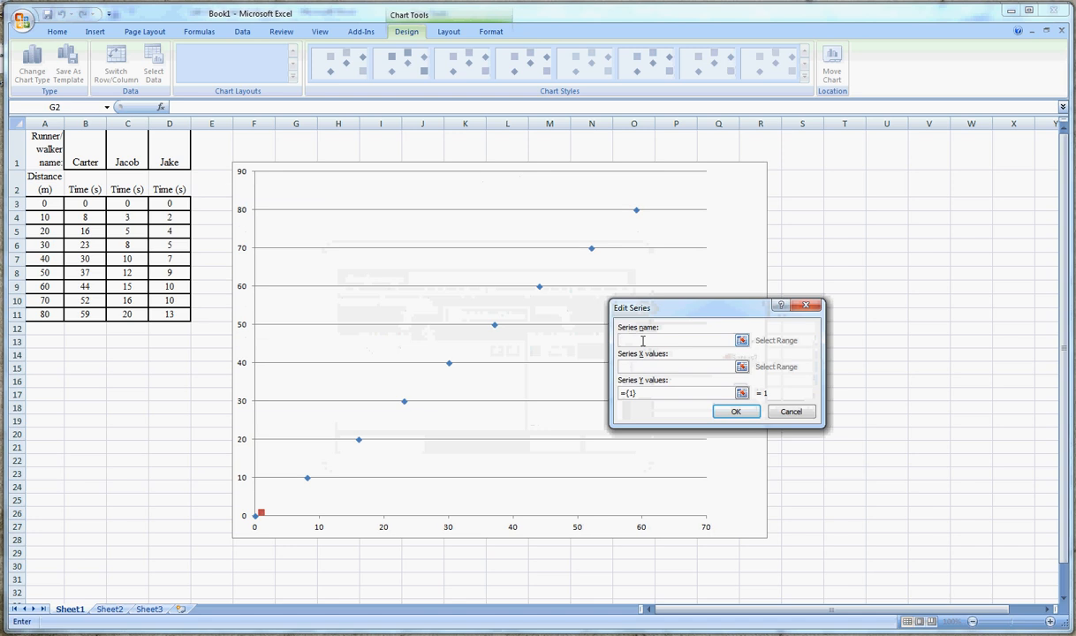
{"action": "left_click", "coordinate": [127, 161]}
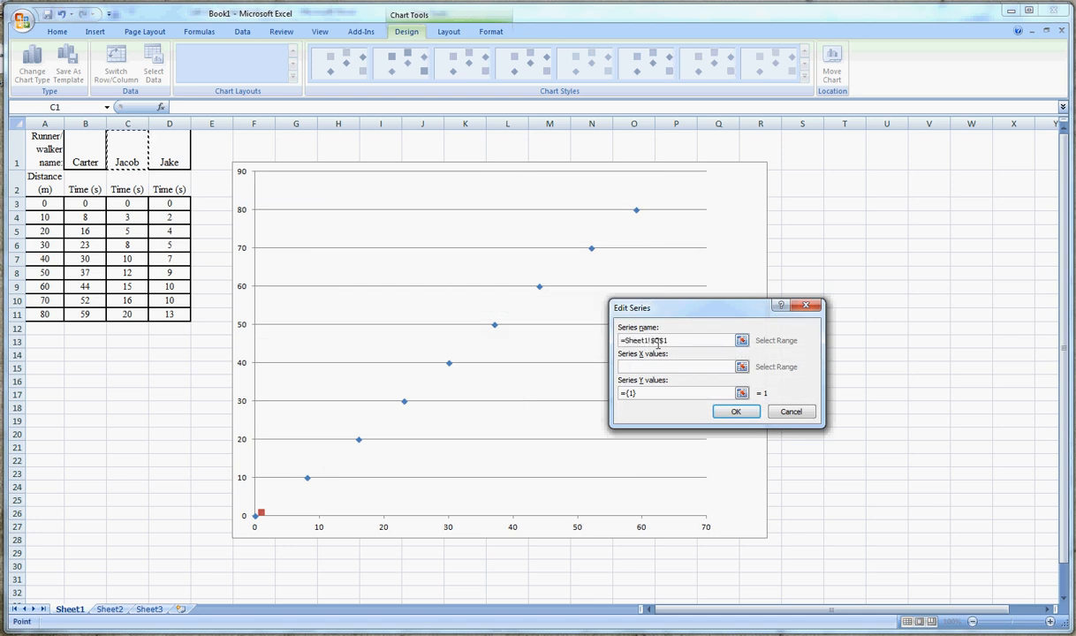
{"action": "left_click", "coordinate": [135, 204]}
{"action": "left_click_drag", "start_coordinate": [128, 203], "coordinate": [140, 314]}
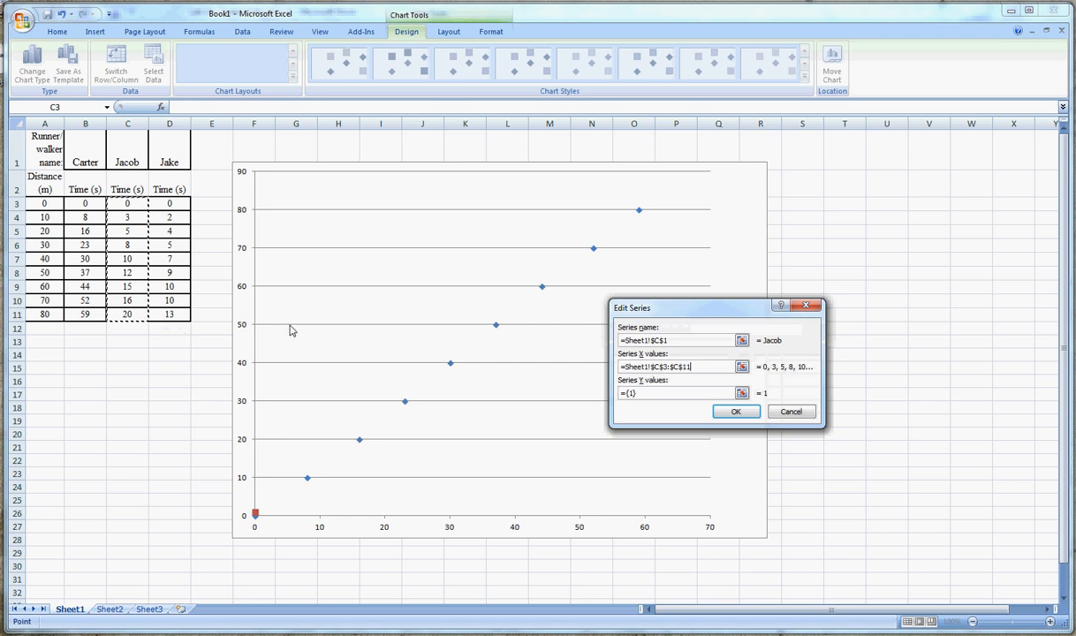
{"action": "left_click", "coordinate": [694, 392]}
{"action": "key", "text": "BackSpace"}
{"action": "key", "text": "BackSpace"}
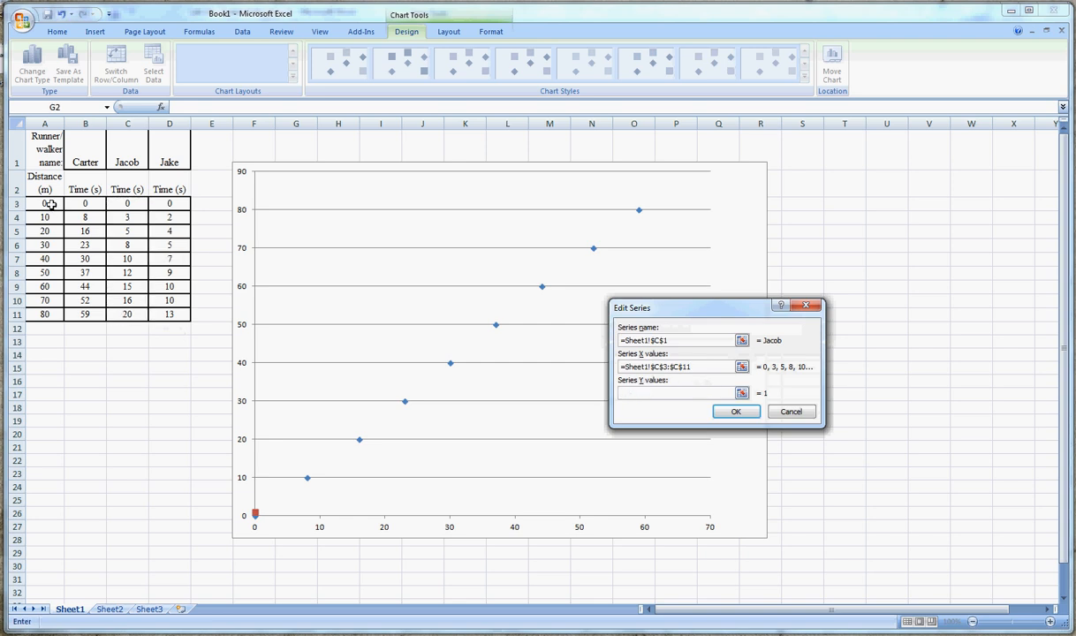
{"action": "left_click_drag", "start_coordinate": [44, 202], "coordinate": [46, 314]}
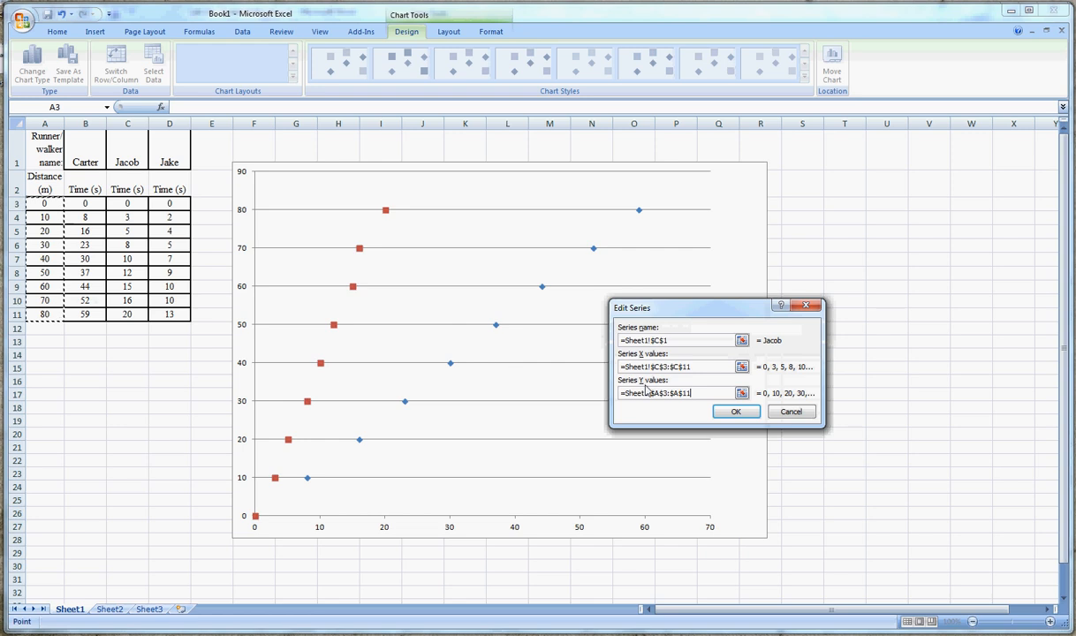
{"action": "left_click", "coordinate": [736, 414]}
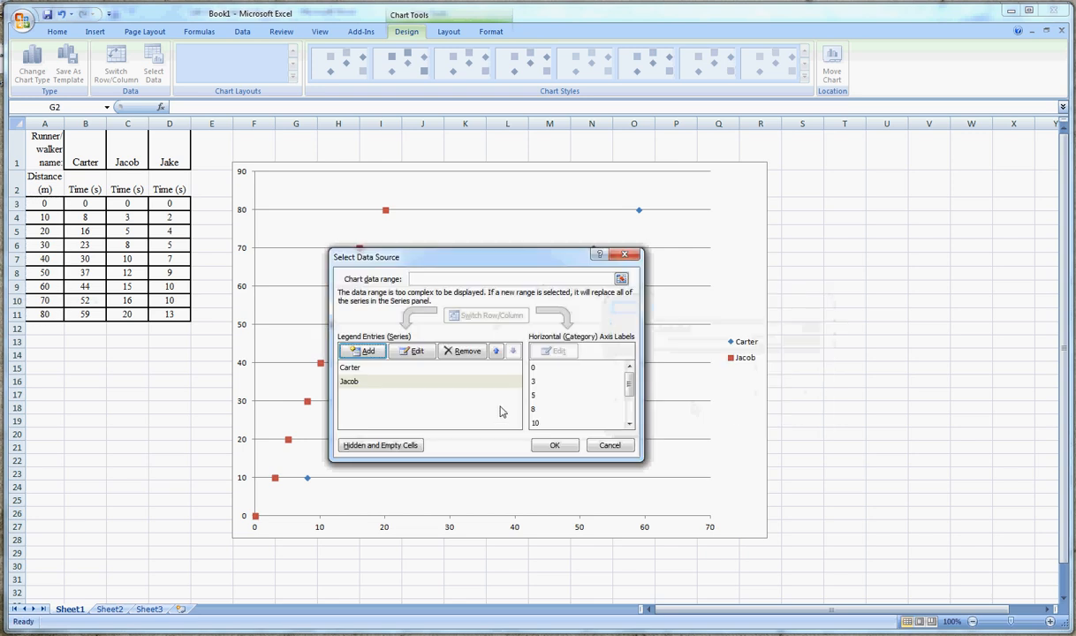
{"action": "left_click_drag", "start_coordinate": [570, 271], "coordinate": [572, 272]}
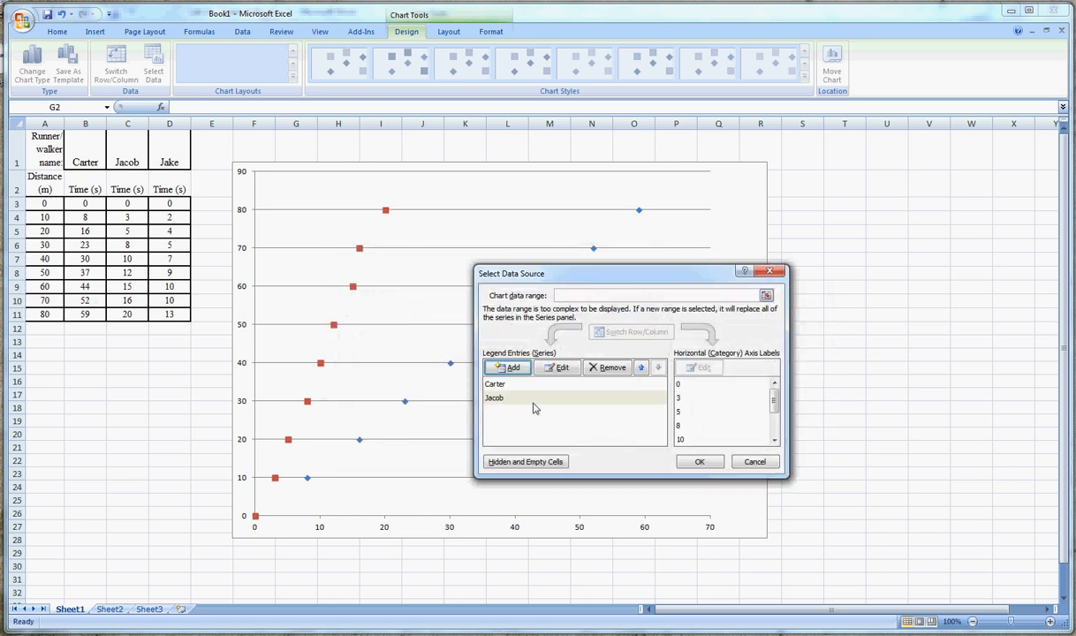
- Add a third data series to the chart, named from D1, with X values D3:D11 and Y values A3:A11, and accept the data source
{"action": "left_click", "coordinate": [506, 369]}
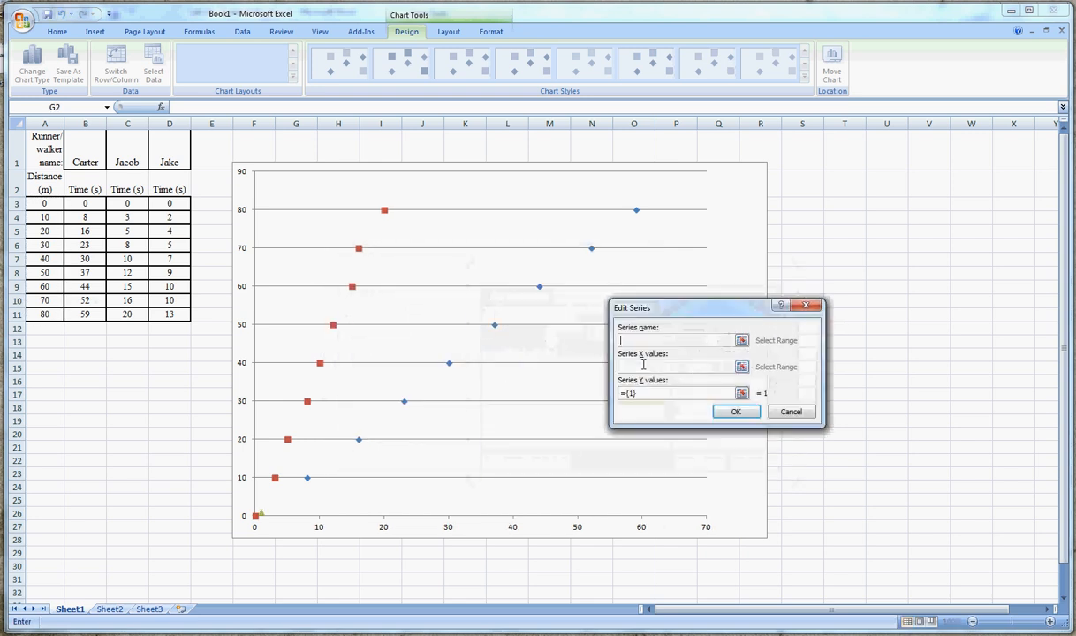
{"action": "left_click", "coordinate": [172, 157]}
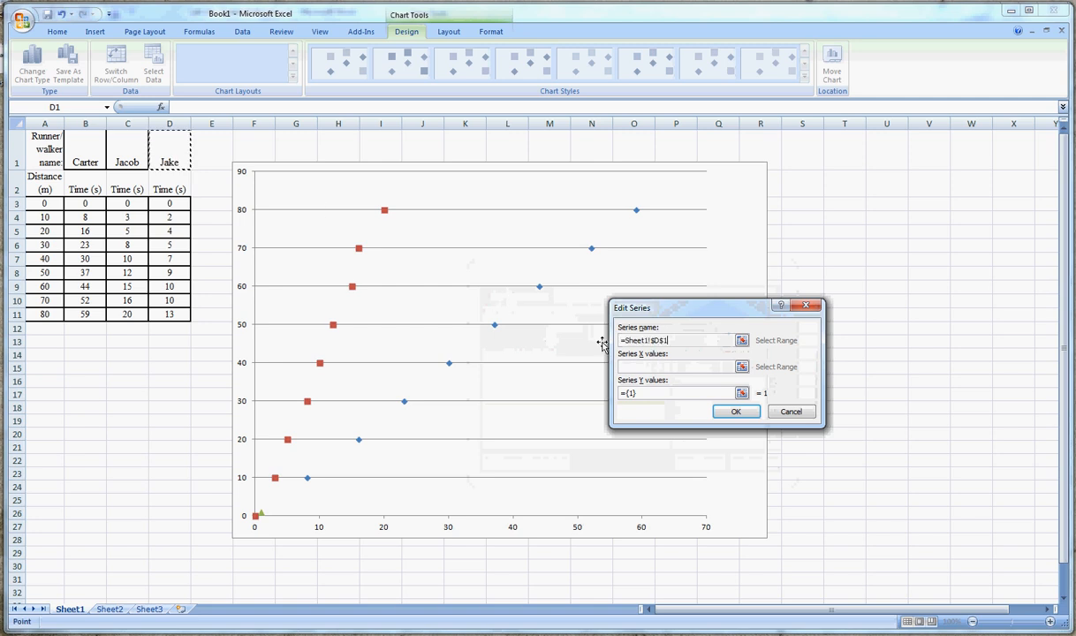
{"action": "left_click_drag", "start_coordinate": [170, 203], "coordinate": [172, 314]}
{"action": "left_click", "coordinate": [654, 394]}
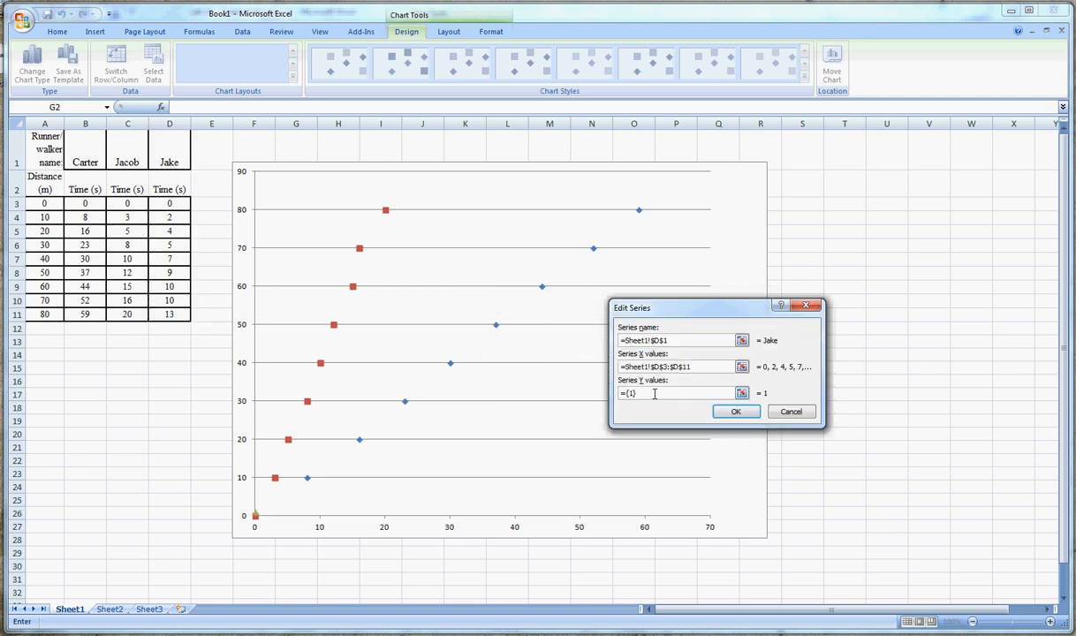
{"action": "left_click", "coordinate": [51, 205]}
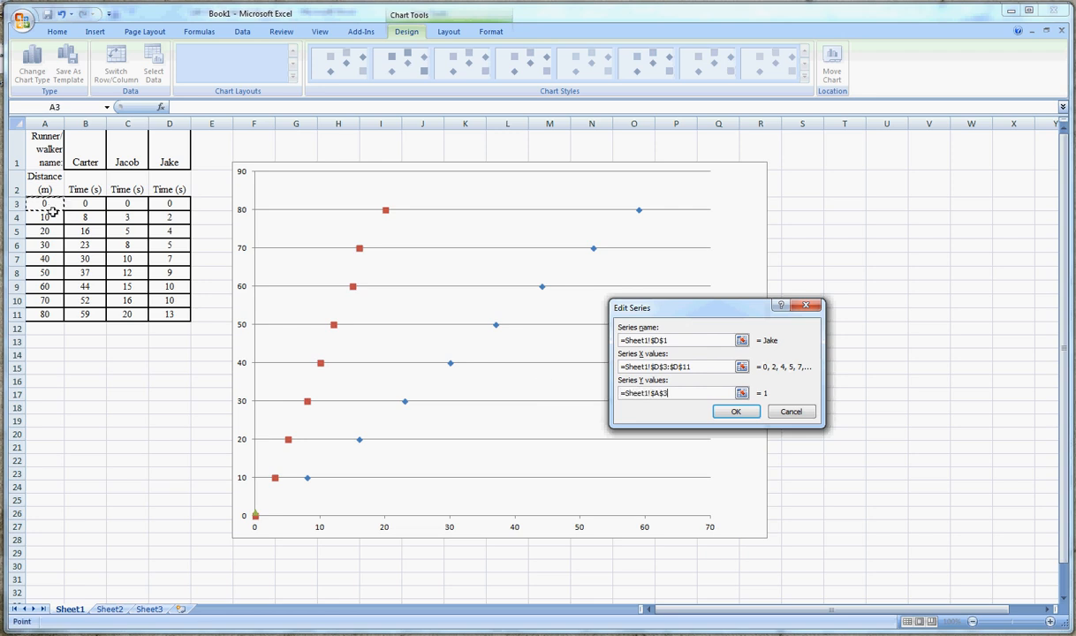
{"action": "left_click_drag", "start_coordinate": [53, 213], "coordinate": [55, 315]}
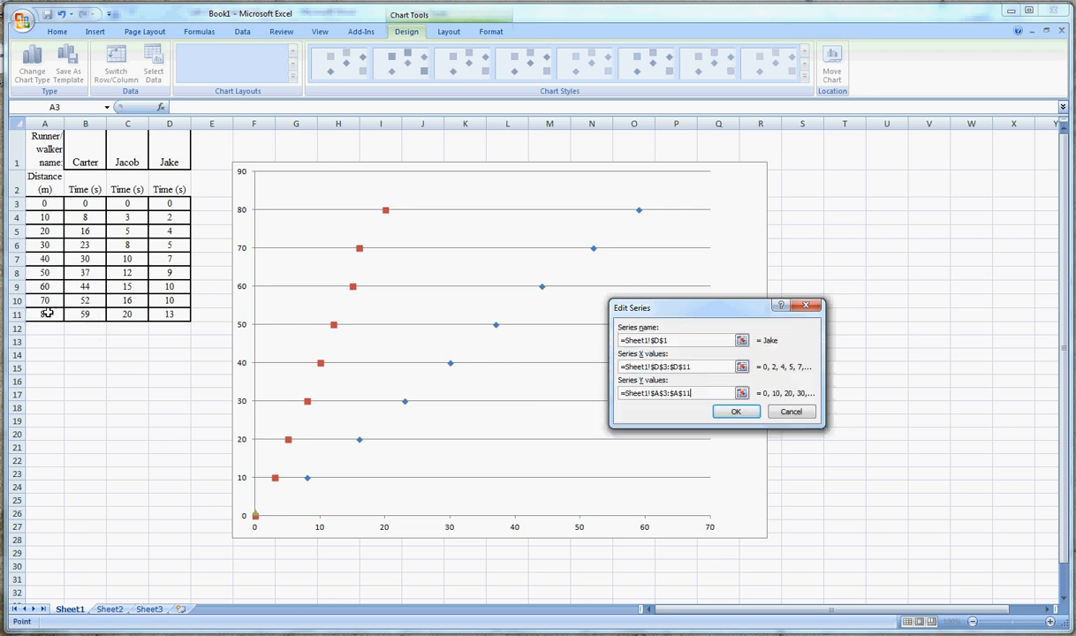
{"action": "left_click", "coordinate": [738, 413]}
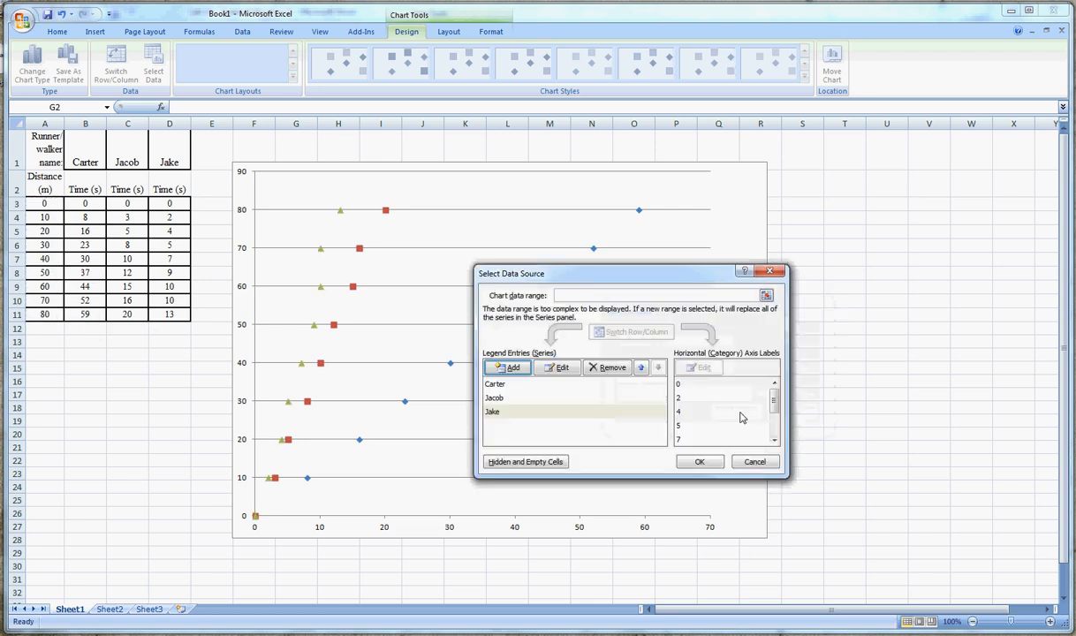
{"action": "left_click", "coordinate": [699, 463]}
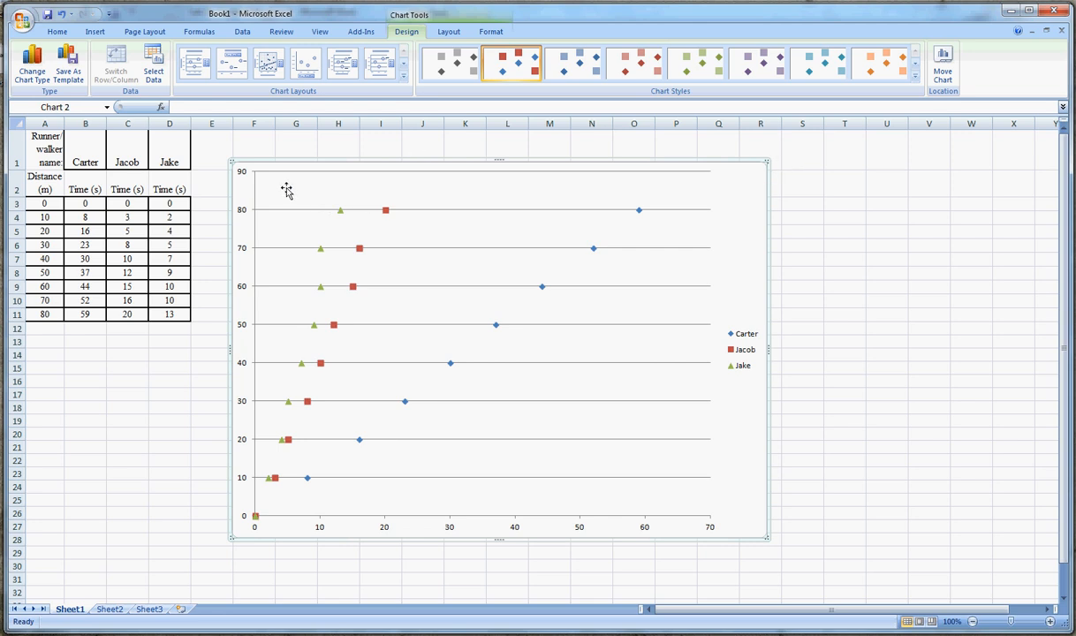
- Apply the chart layout with a chart title, axis titles and legend, and set the horizontal axis title to "Time (s)"
{"action": "left_click", "coordinate": [196, 67]}
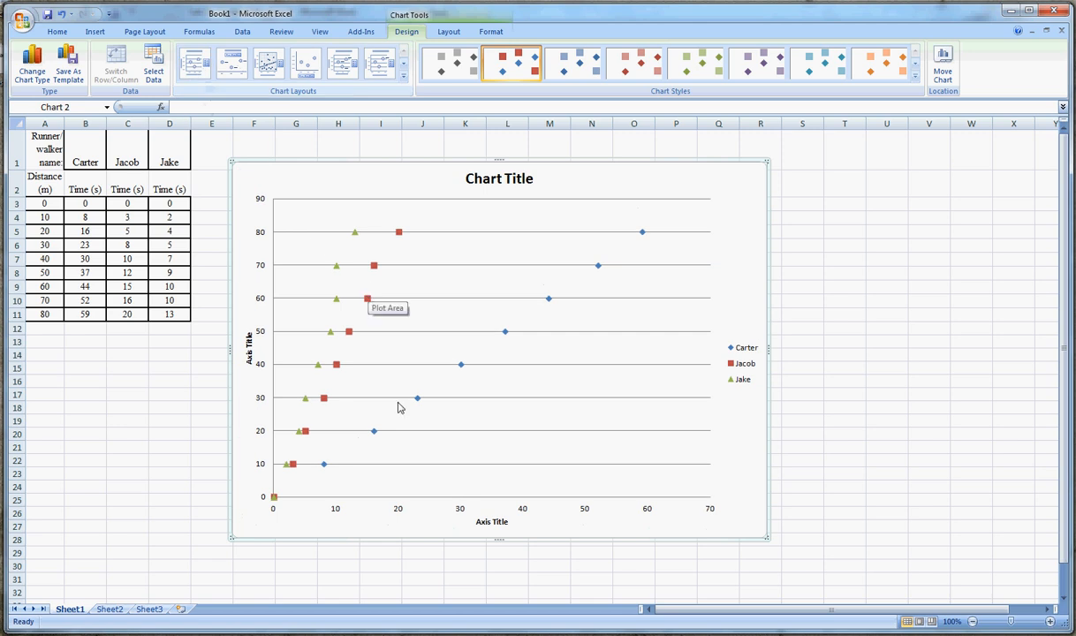
{"action": "left_click", "coordinate": [494, 522]}
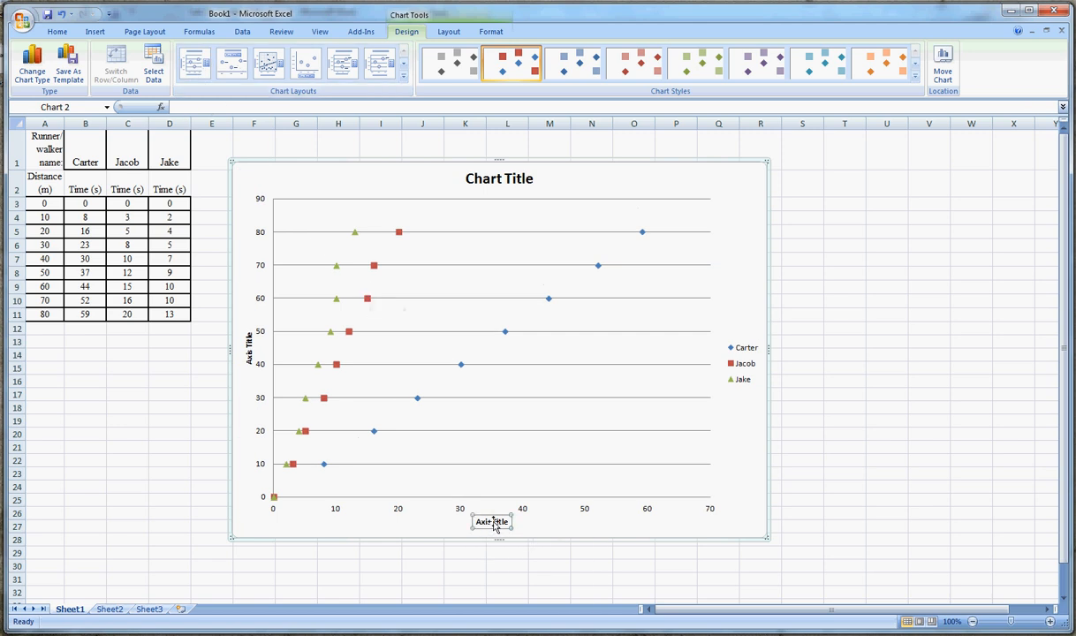
{"action": "double_click", "coordinate": [488, 522]}
{"action": "key", "text": "Delete"}
{"action": "key", "text": "Delete"}
{"action": "key", "text": "Delete"}
{"action": "key", "text": "Delete"}
{"action": "key", "text": "Delete"}
{"action": "key", "text": "Delete"}
{"action": "key", "text": "Delete"}
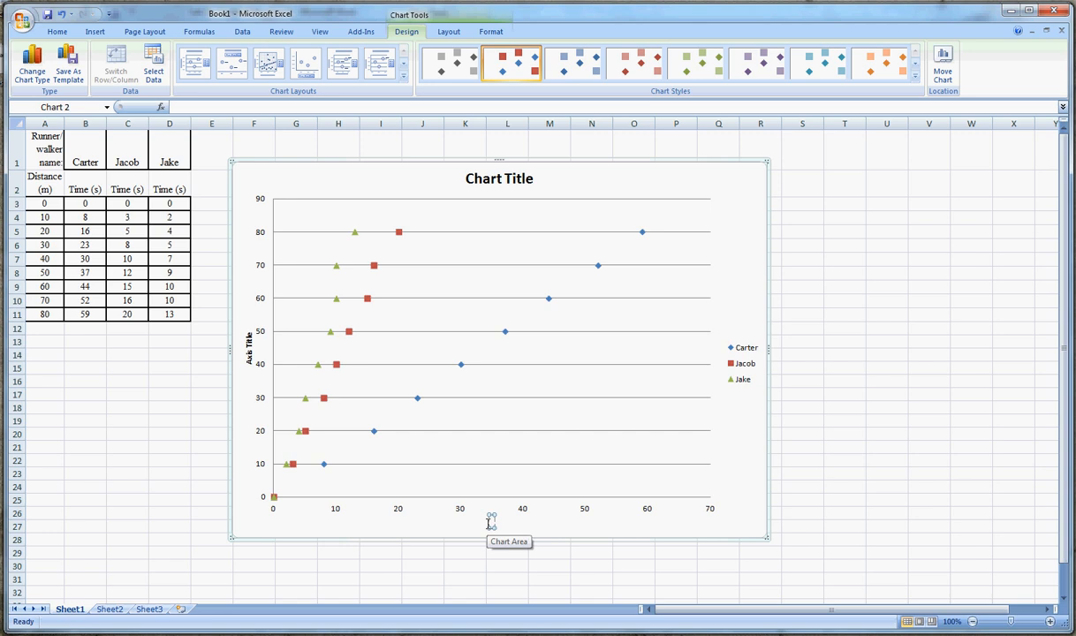
{"action": "type", "text": "Time"}
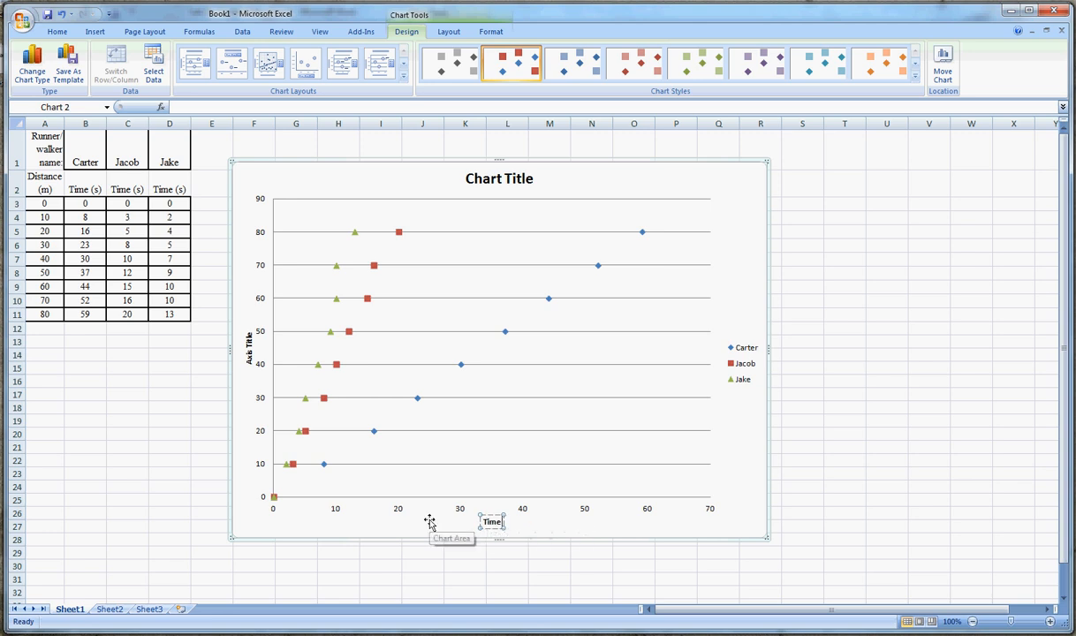
{"action": "type", "text": " ("}
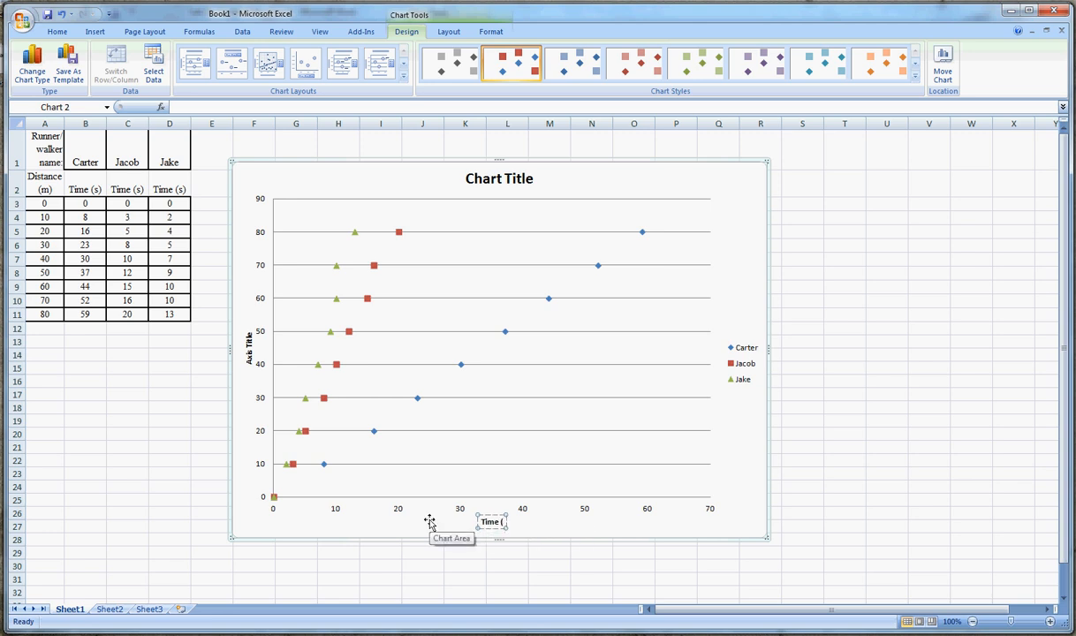
{"action": "type", "text": "s)"}
- Set the vertical axis title to "Distance (m)"
{"action": "left_click", "coordinate": [249, 350]}
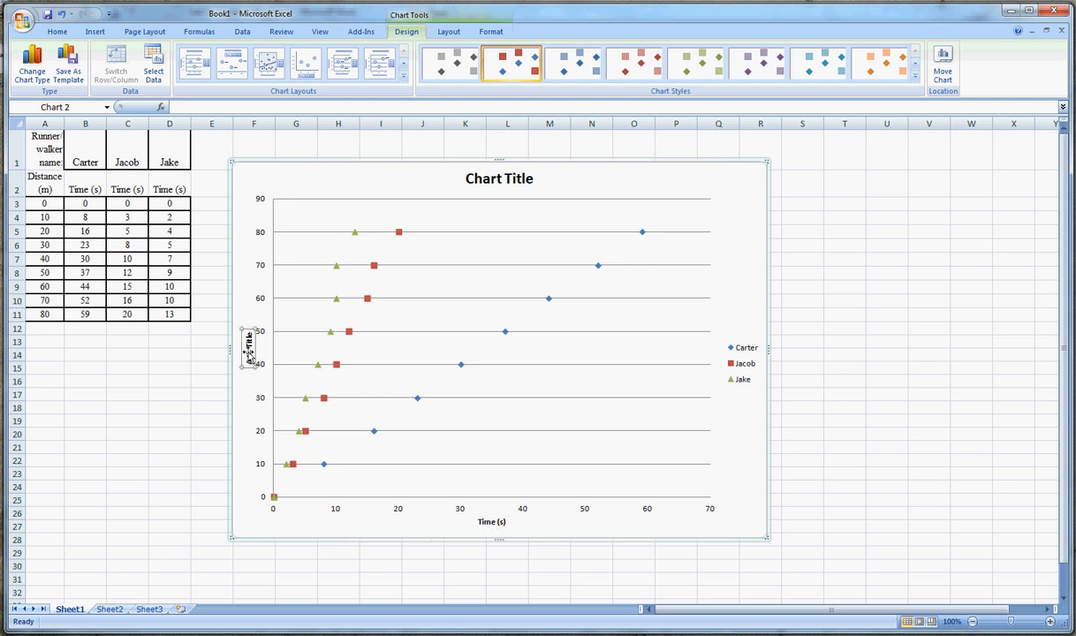
{"action": "triple_click", "coordinate": [250, 350]}
{"action": "type", "text": "Distance (m)"}
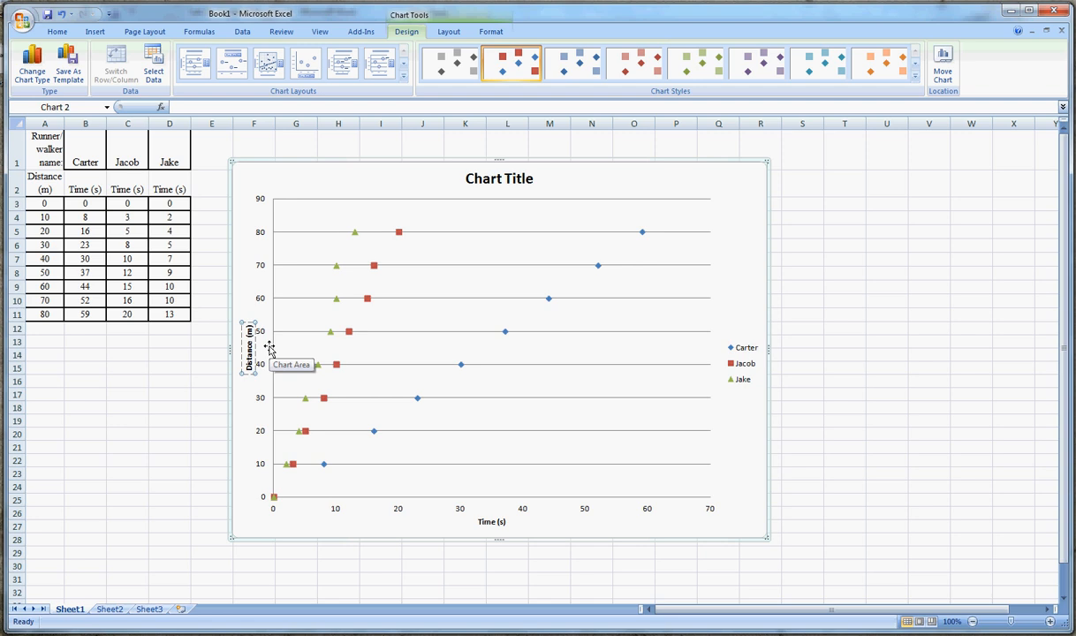
- Set the chart title to "Distance vs Time Measurements for a Runner, a Jogger, and a Walker"
{"action": "left_click", "coordinate": [480, 186]}
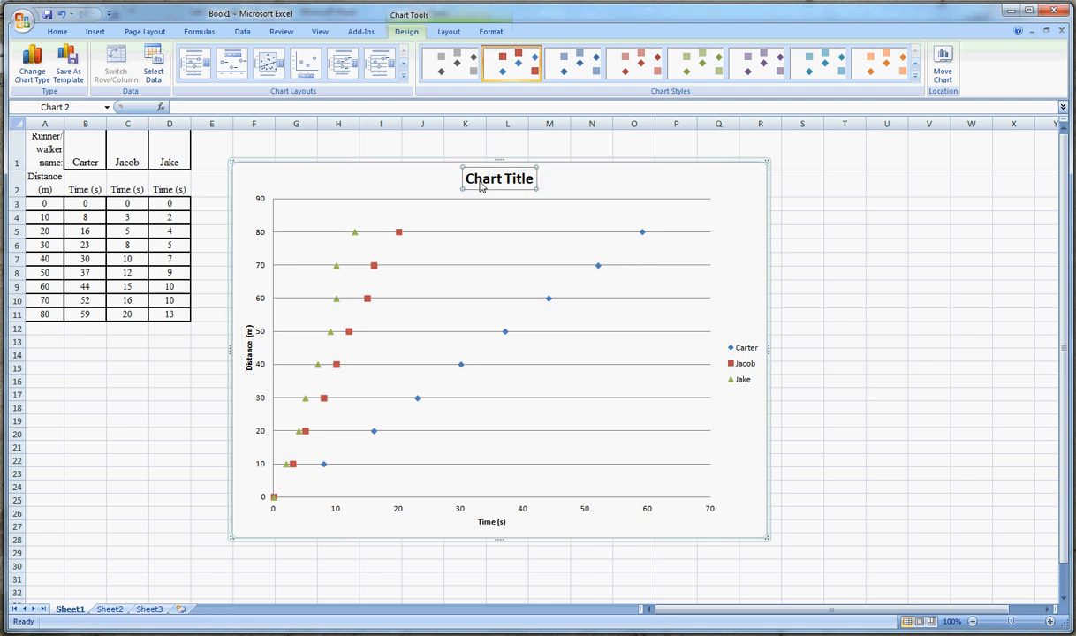
{"action": "triple_click", "coordinate": [481, 186]}
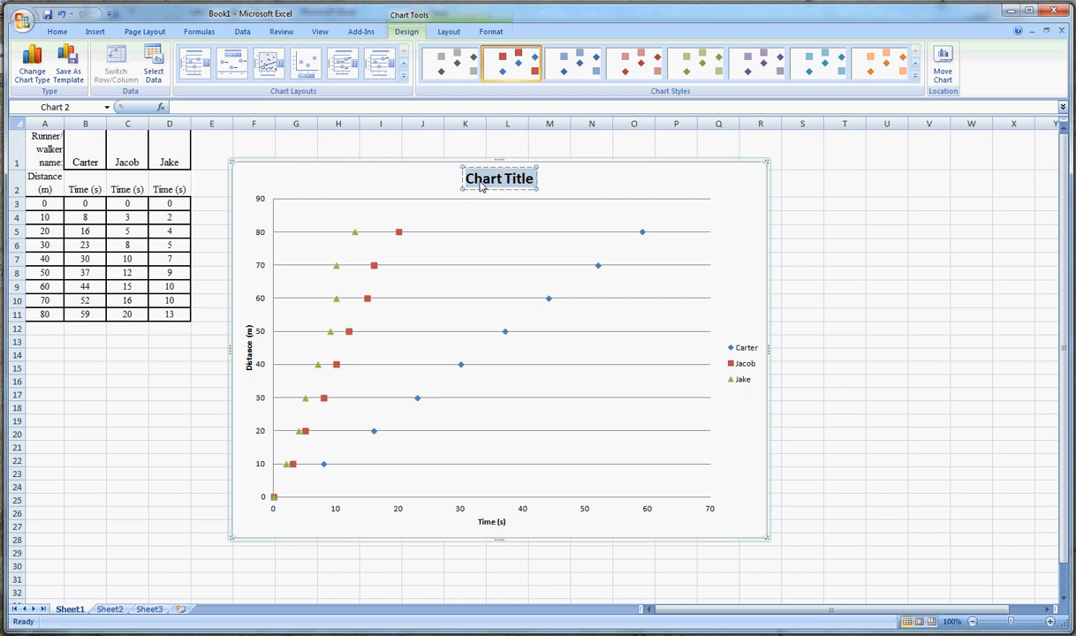
{"action": "type", "text": "Dista"}
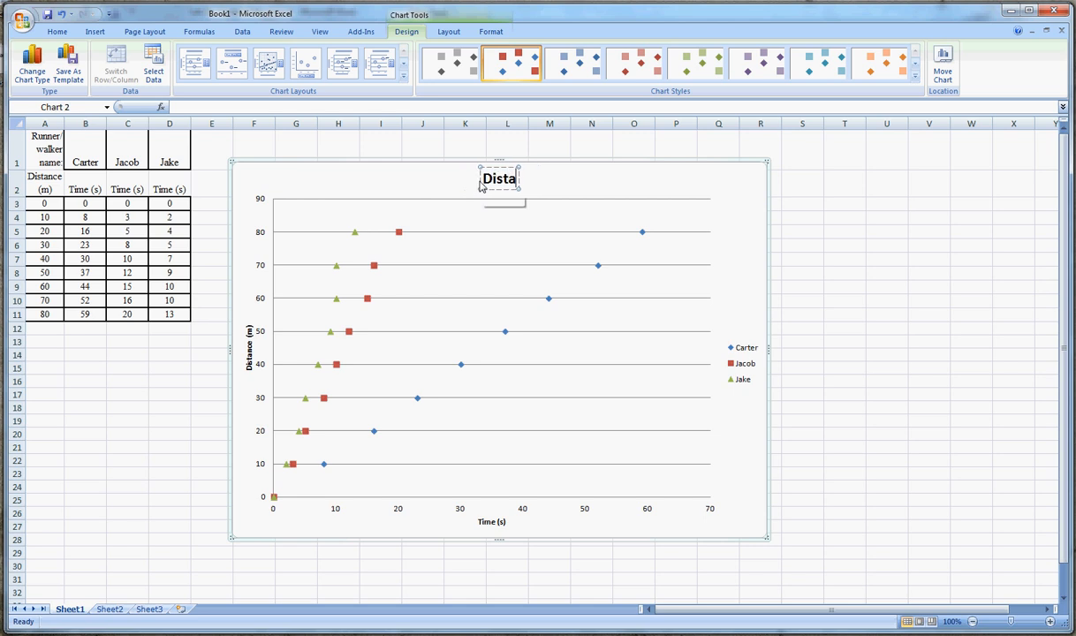
{"action": "type", "text": "nce vs Time"}
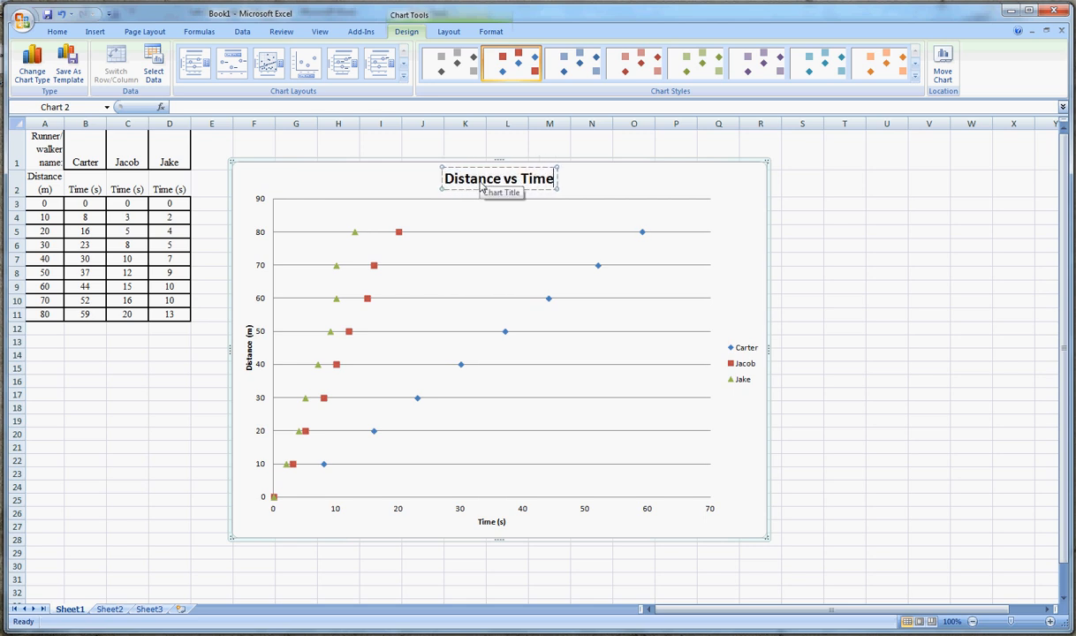
{"action": "type", "text": " Measur"}
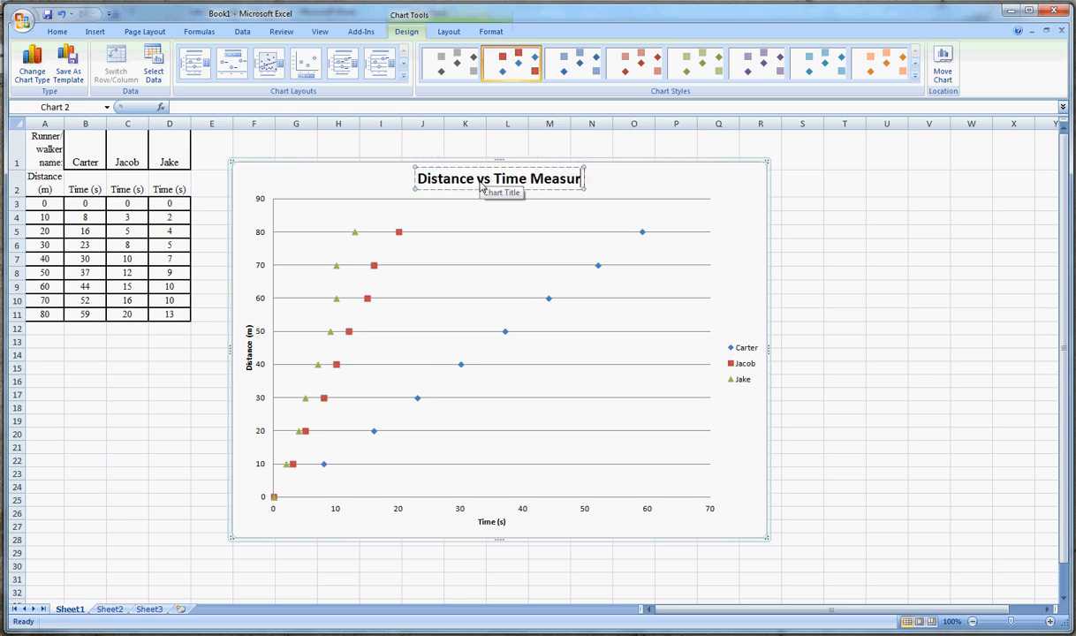
{"action": "type", "text": "ements for"}
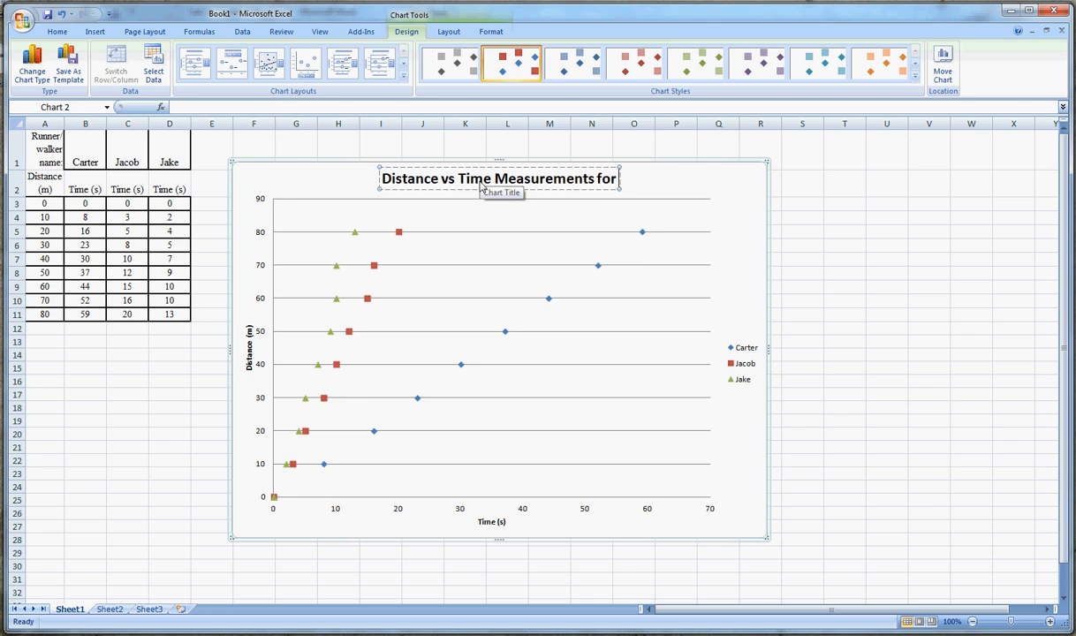
{"action": "type", "text": " Runner"}
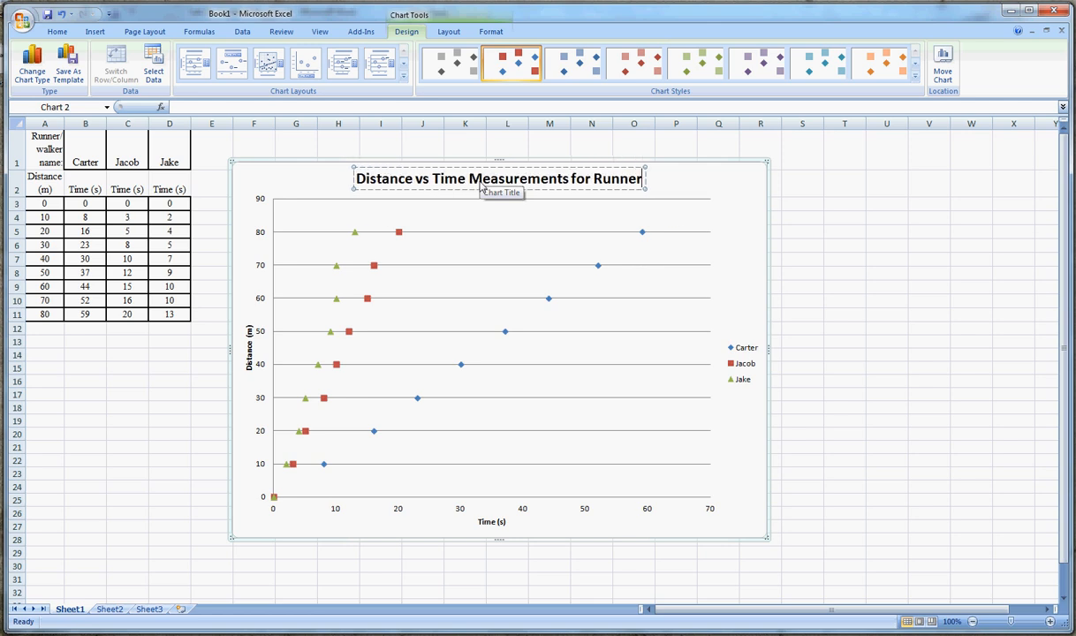
{"action": "type", "text": "s,"}
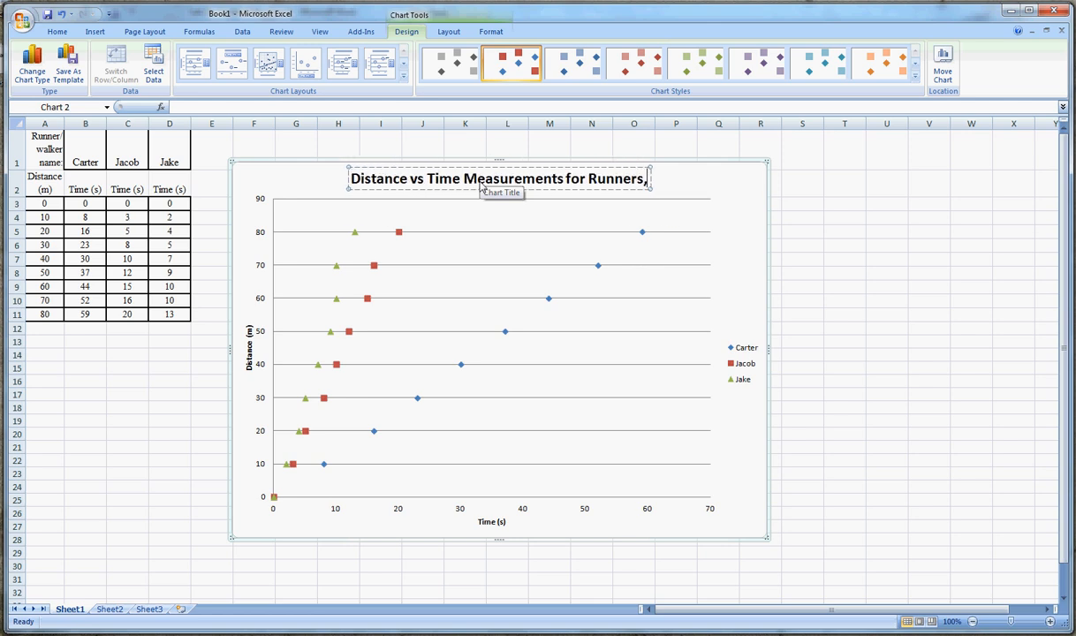
{"action": "key", "text": "BackSpace"}
{"action": "key", "text": "BackSpace"}
{"action": "key", "text": "BackSpace"}
{"action": "key", "text": "BackSpace"}
{"action": "key", "text": "BackSpace"}
{"action": "key", "text": "BackSpace"}
{"action": "key", "text": "BackSpace"}
{"action": "key", "text": "BackSpace"}
{"action": "type", "text": "a"}
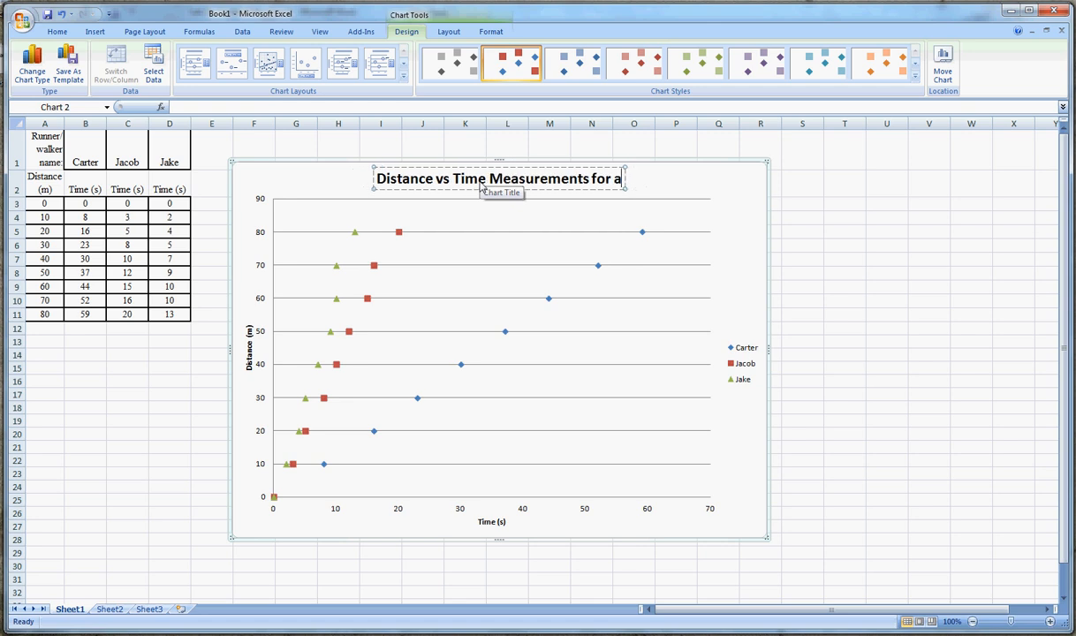
{"action": "type", "text": " Runner,"}
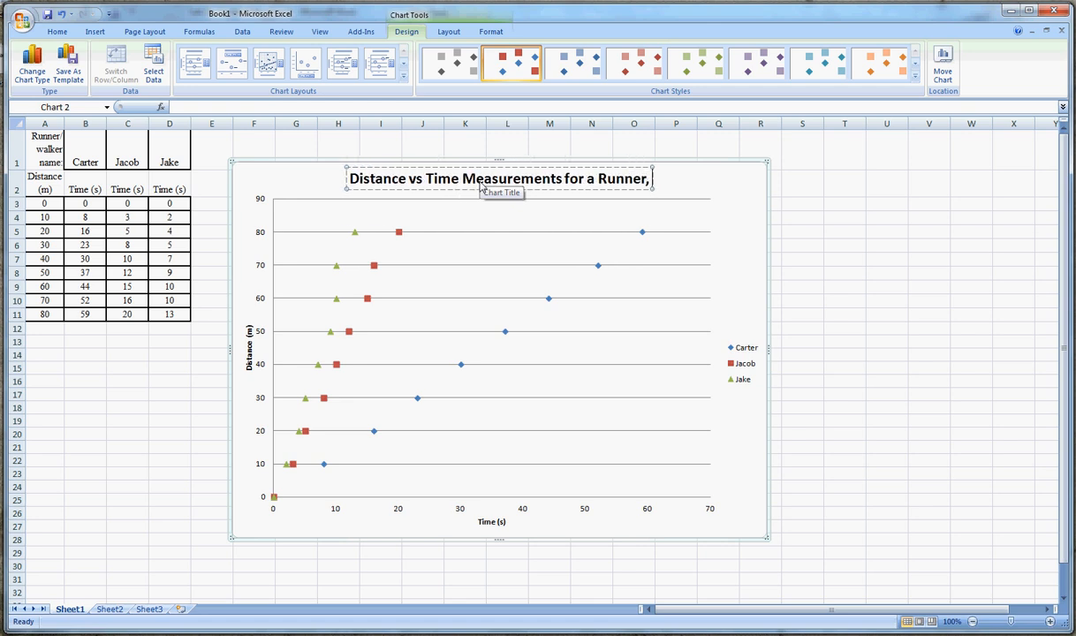
{"action": "type", "text": " a Jogger,"}
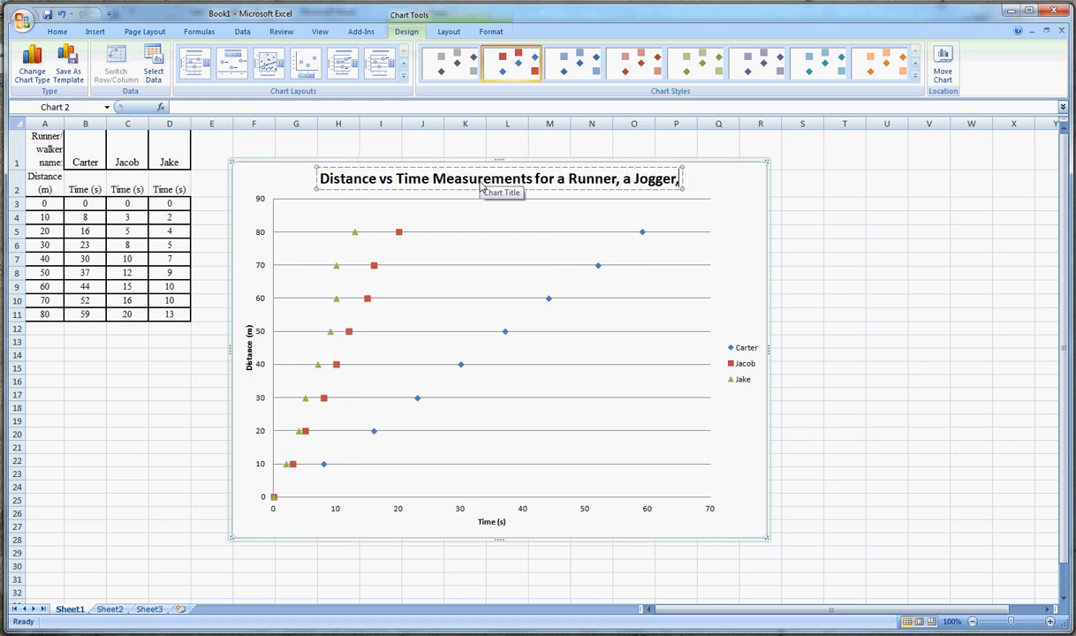
{"action": "type", "text": " and a"}
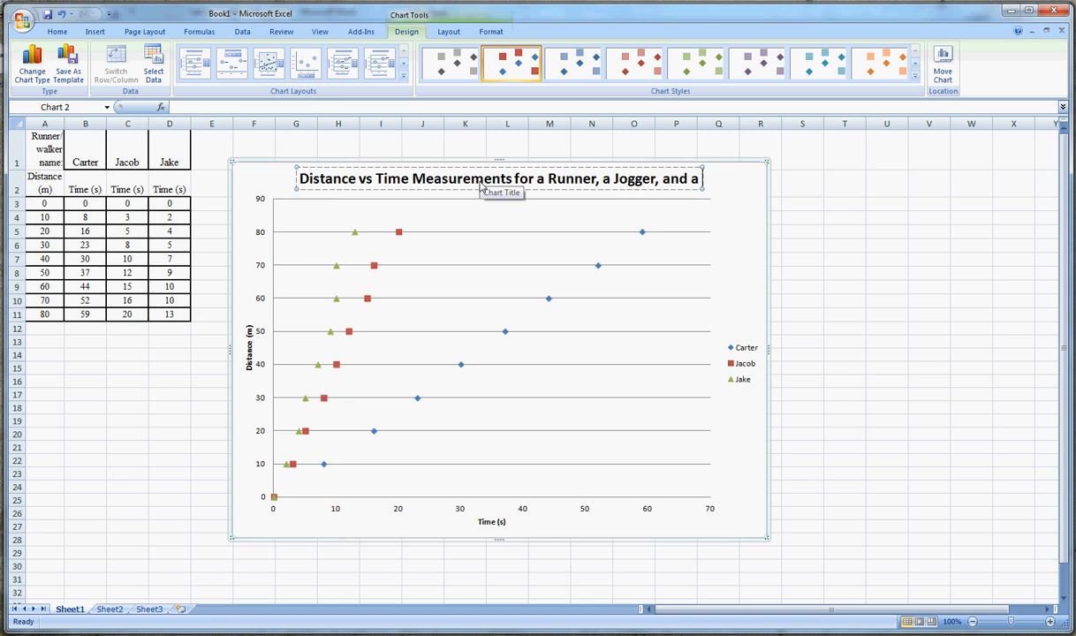
{"action": "type", "text": " Wa"}
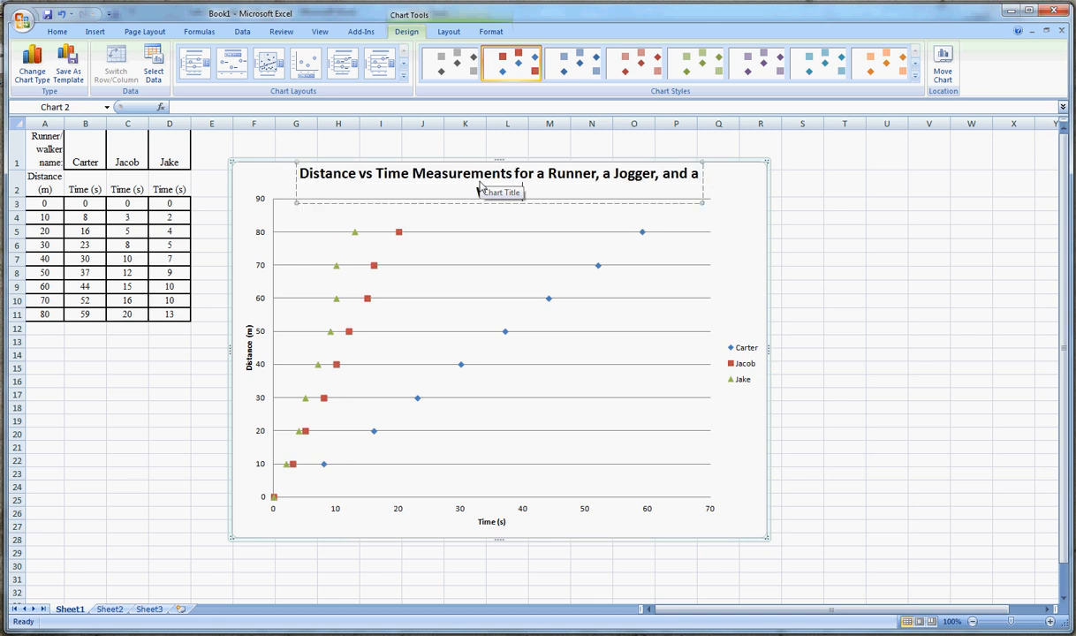
{"action": "left_click", "coordinate": [714, 198]}
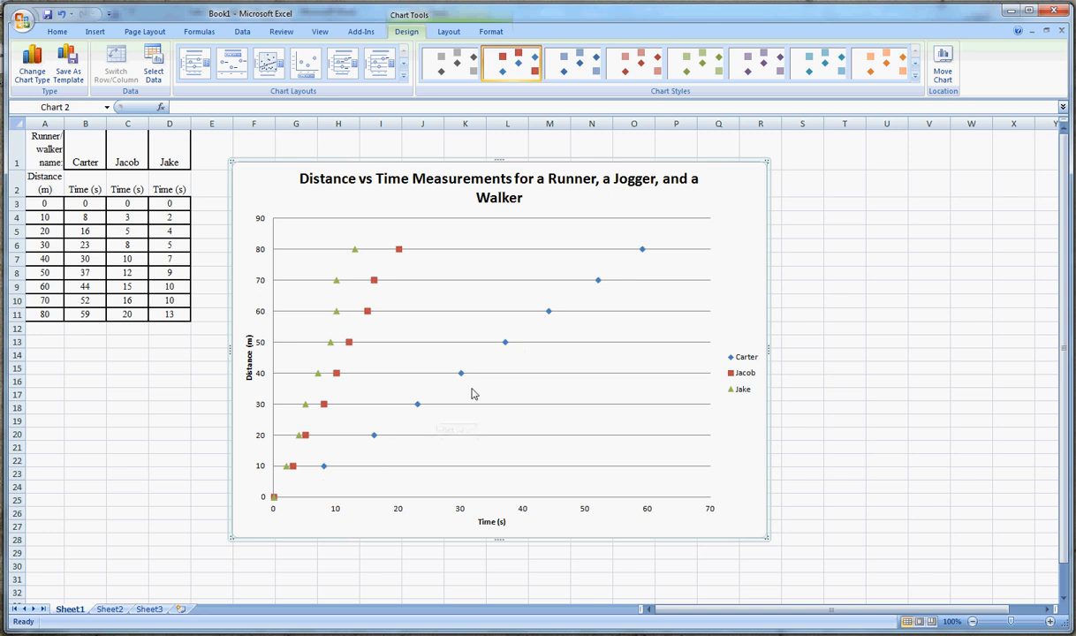
- Add a linear trendline to the blue column B series, keeping its options open clear of the chart
{"action": "mouse_move", "coordinate": [462, 376]}
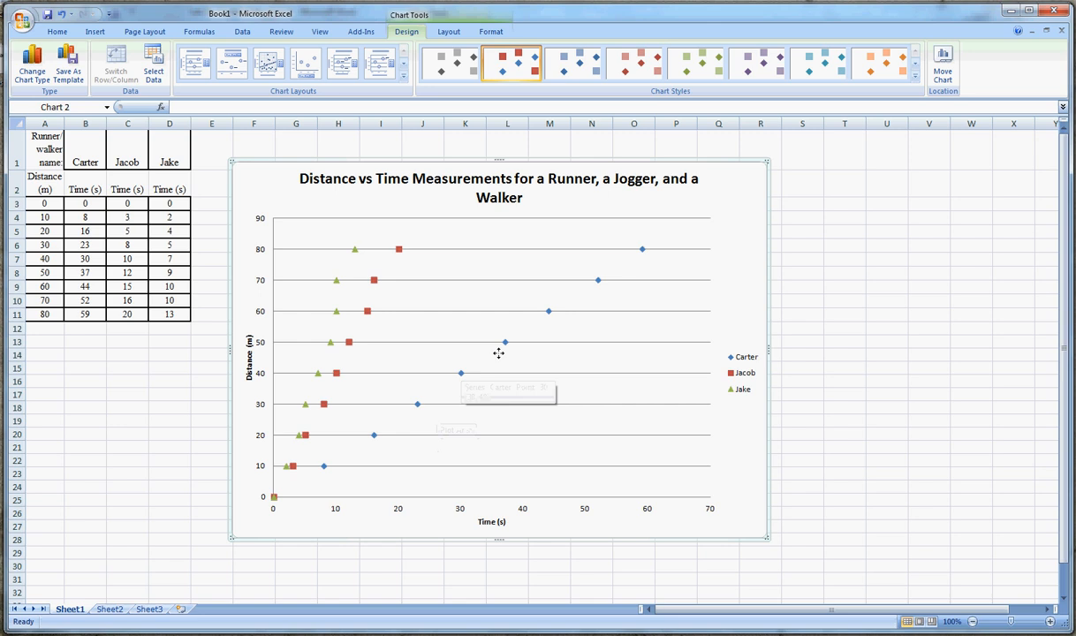
{"action": "mouse_move", "coordinate": [506, 342]}
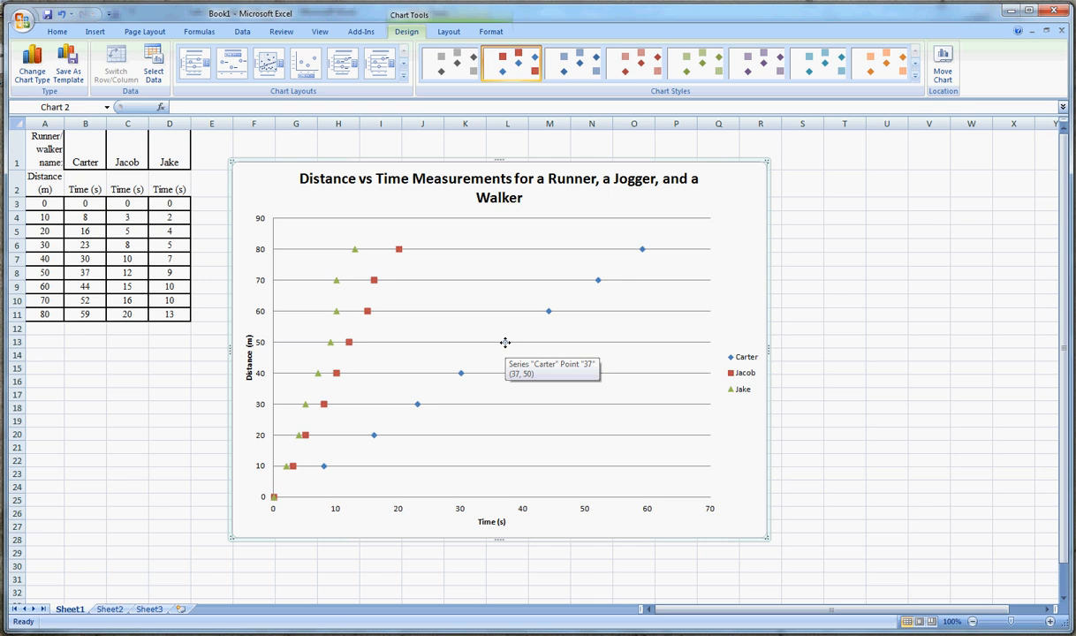
{"action": "right_click", "coordinate": [505, 342]}
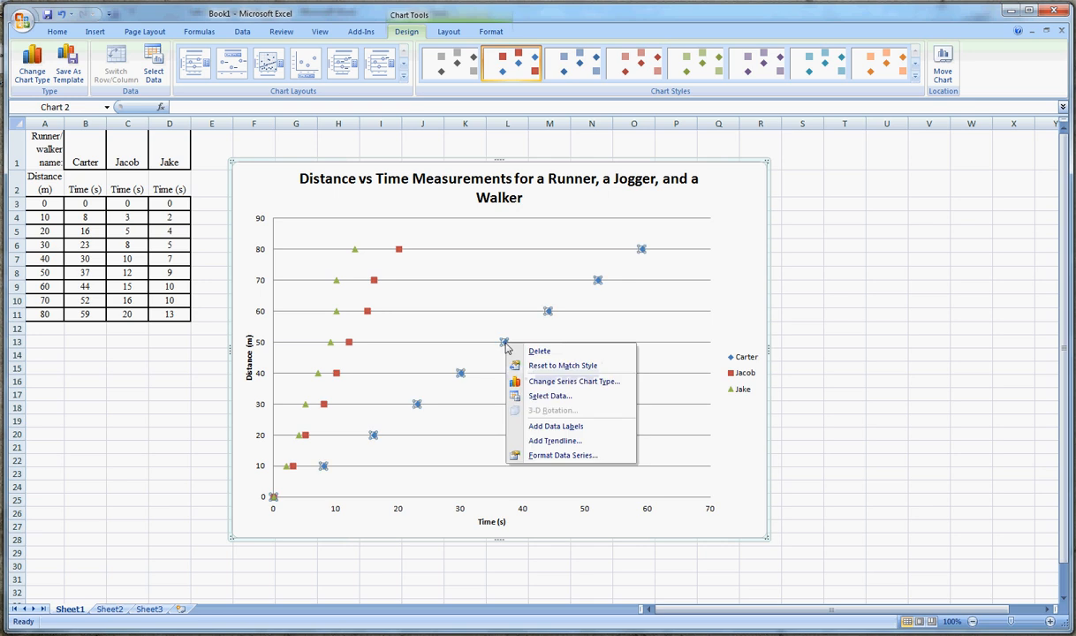
{"action": "left_click", "coordinate": [544, 442]}
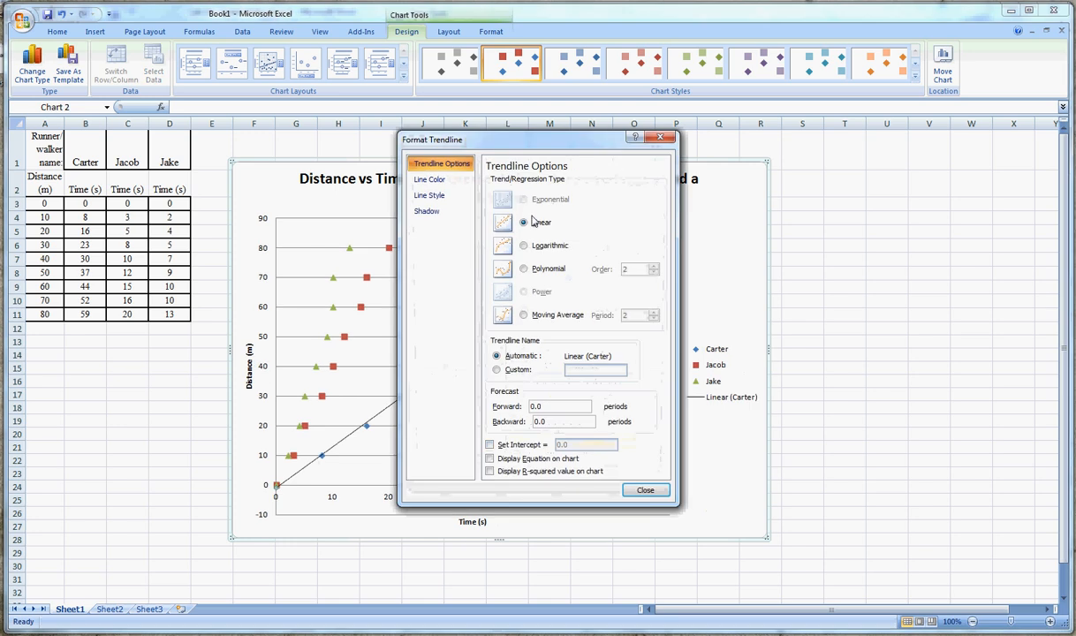
{"action": "left_click_drag", "start_coordinate": [528, 153], "coordinate": [899, 184]}
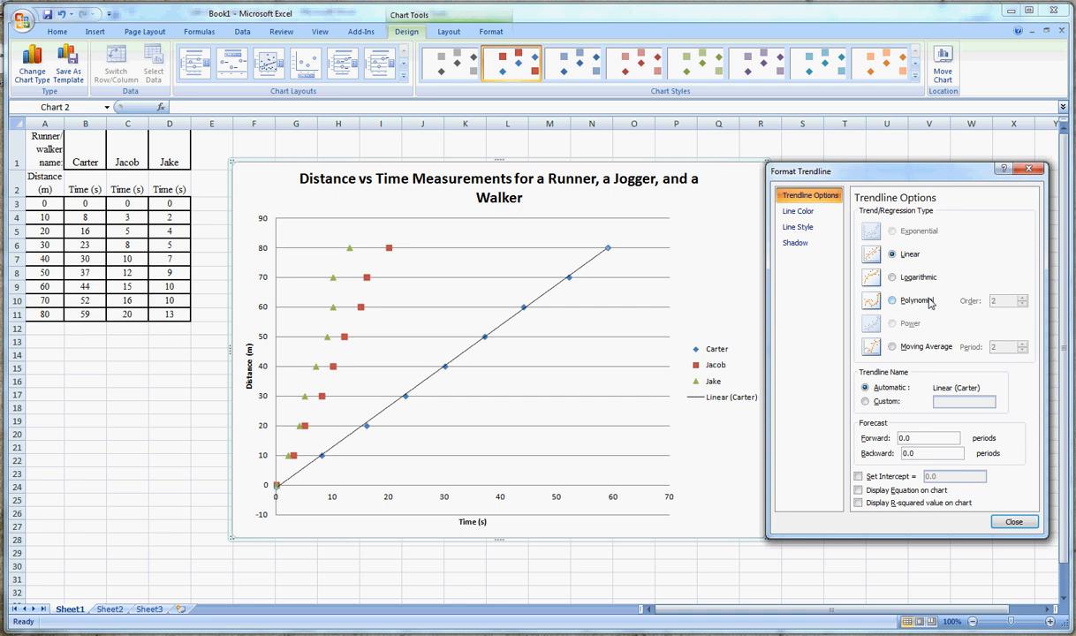
- Display the trendline's equation on the chart and place it beside the line's upper end, just below the 80 m point
{"action": "left_click", "coordinate": [882, 495]}
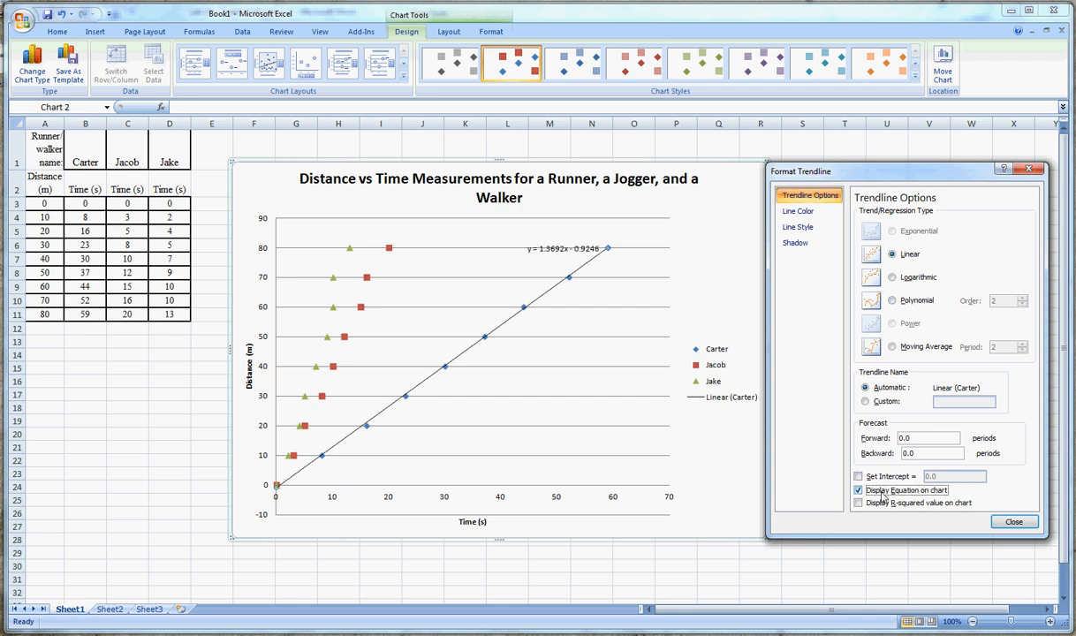
{"action": "left_click_drag", "start_coordinate": [562, 252], "coordinate": [627, 273]}
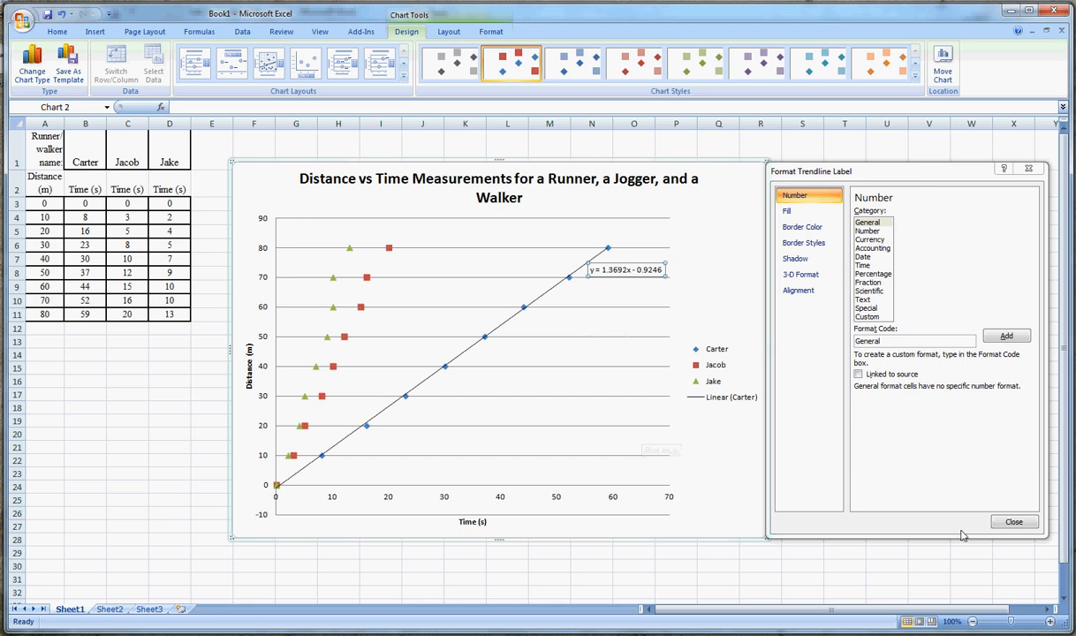
- Add a linear trendline with its equation to the red column C series, placing the equation beside the line just below the 80 m point
{"action": "left_click", "coordinate": [1013, 522]}
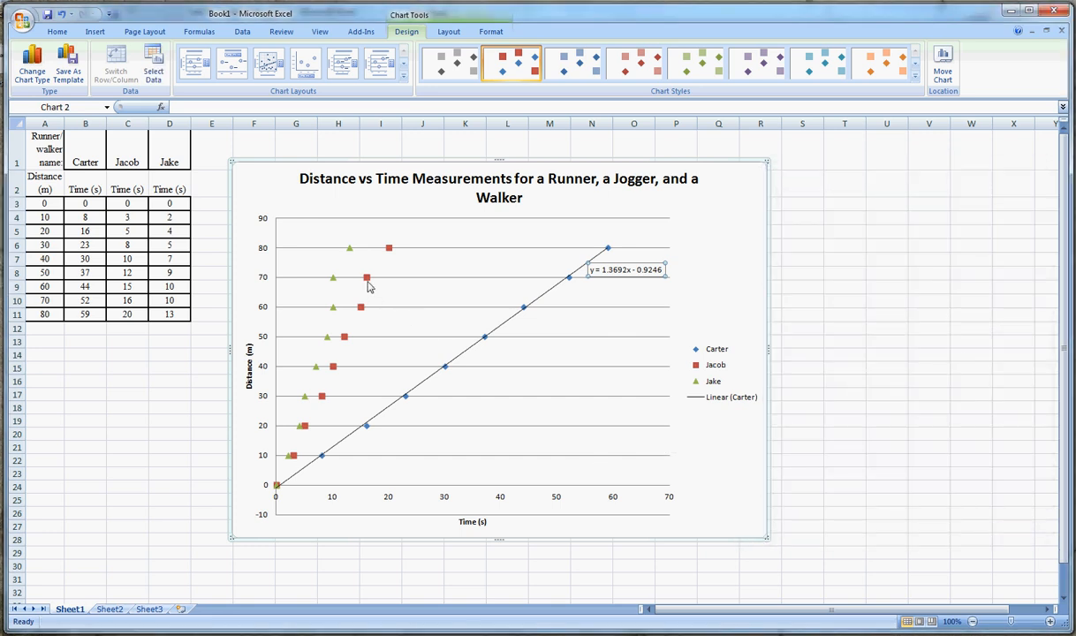
{"action": "mouse_move", "coordinate": [368, 284]}
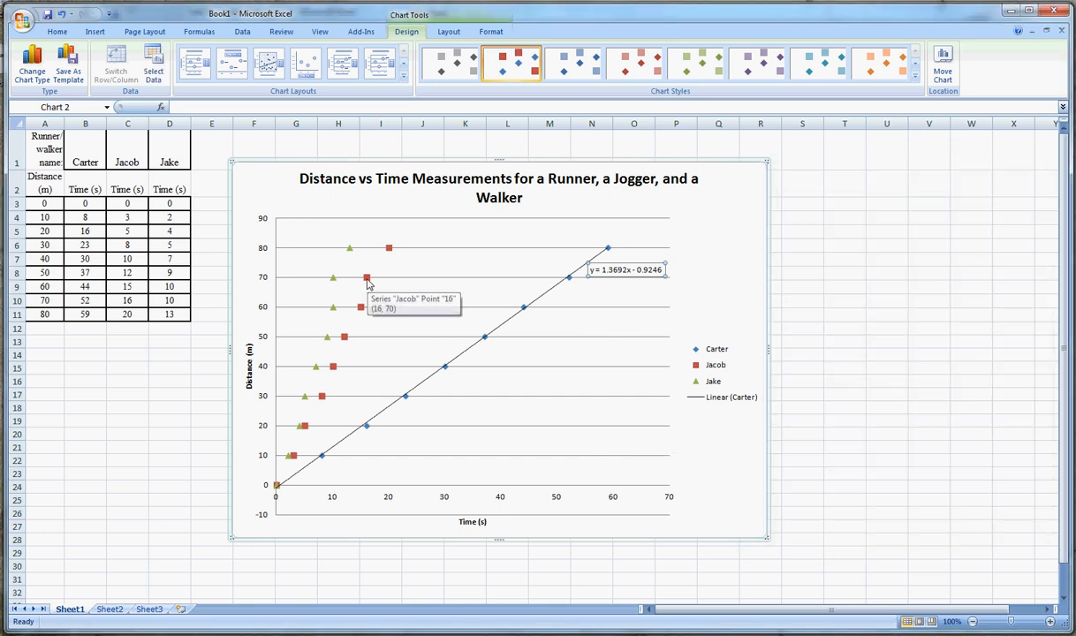
{"action": "right_click", "coordinate": [368, 282]}
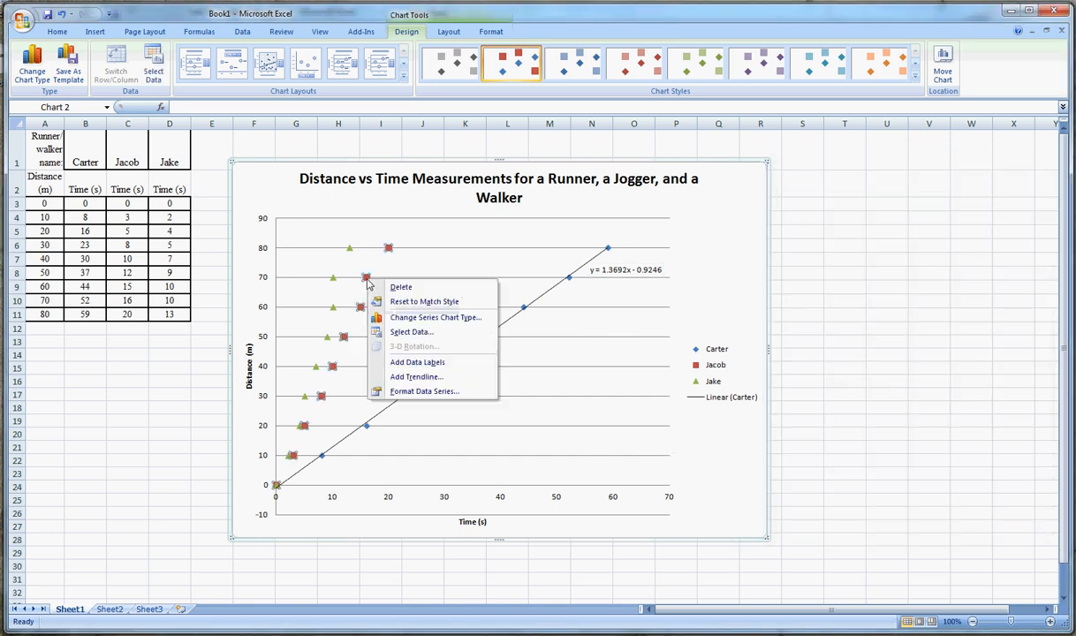
{"action": "left_click", "coordinate": [393, 377]}
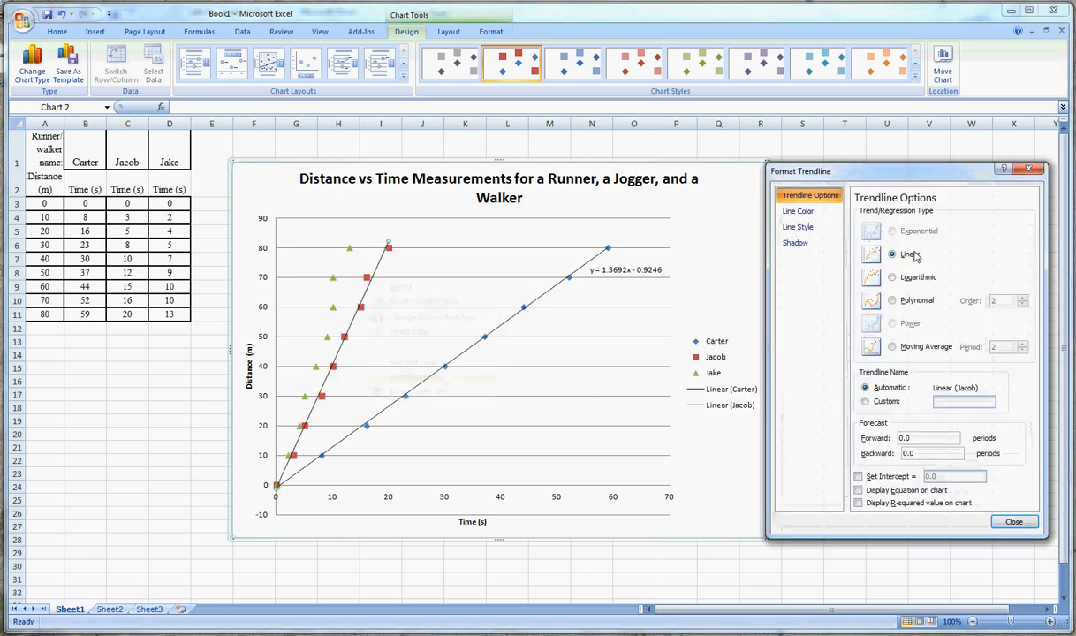
{"action": "left_click", "coordinate": [907, 491]}
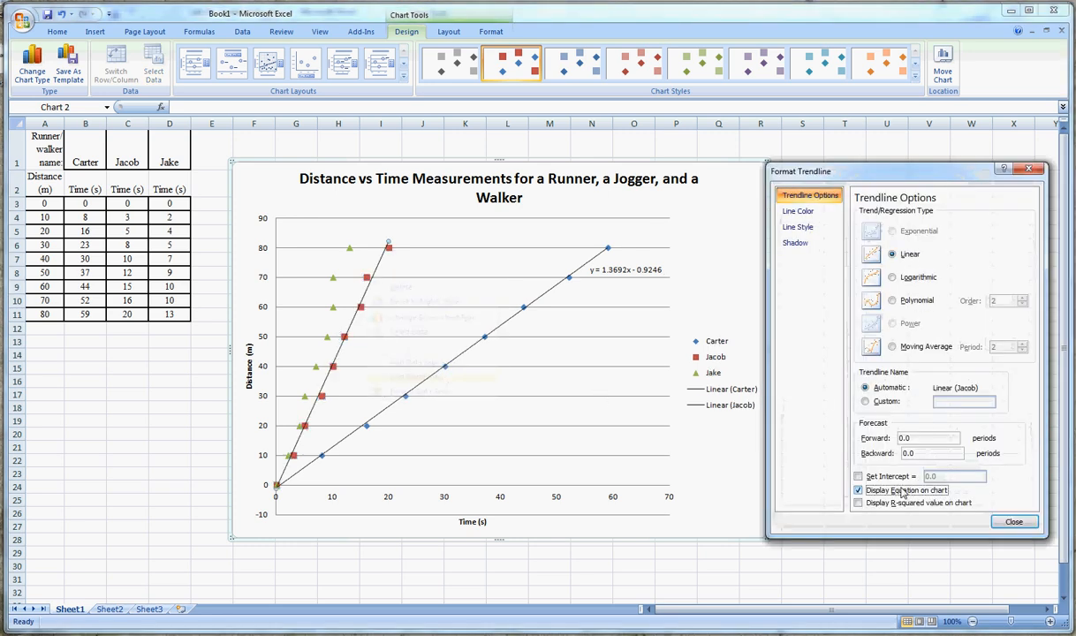
{"action": "left_click", "coordinate": [1013, 522]}
{"action": "left_click", "coordinate": [323, 242]}
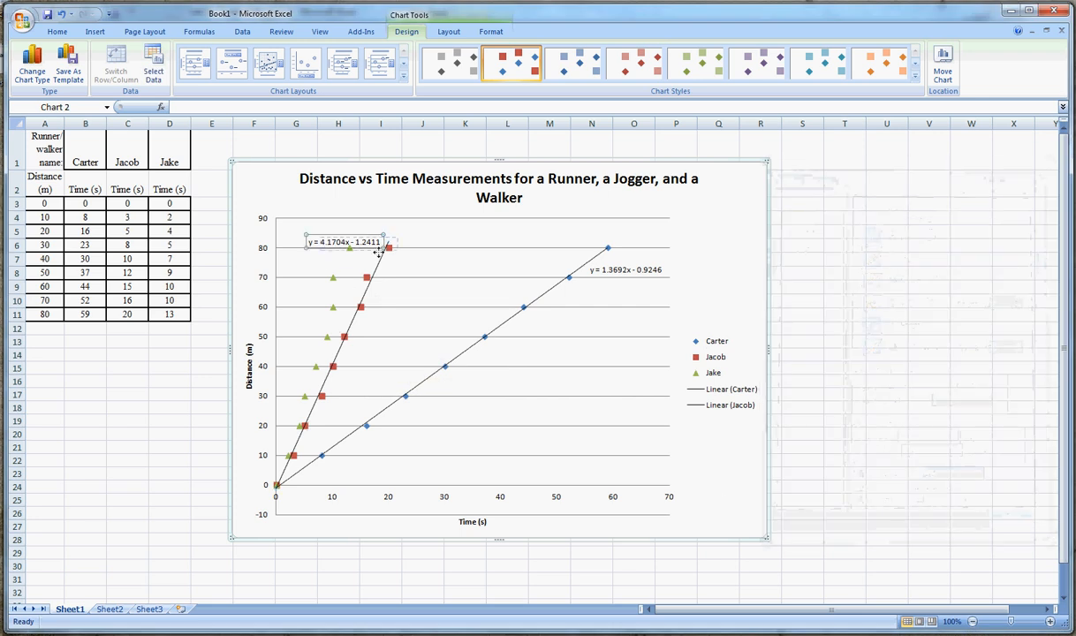
{"action": "left_click_drag", "start_coordinate": [378, 253], "coordinate": [415, 263]}
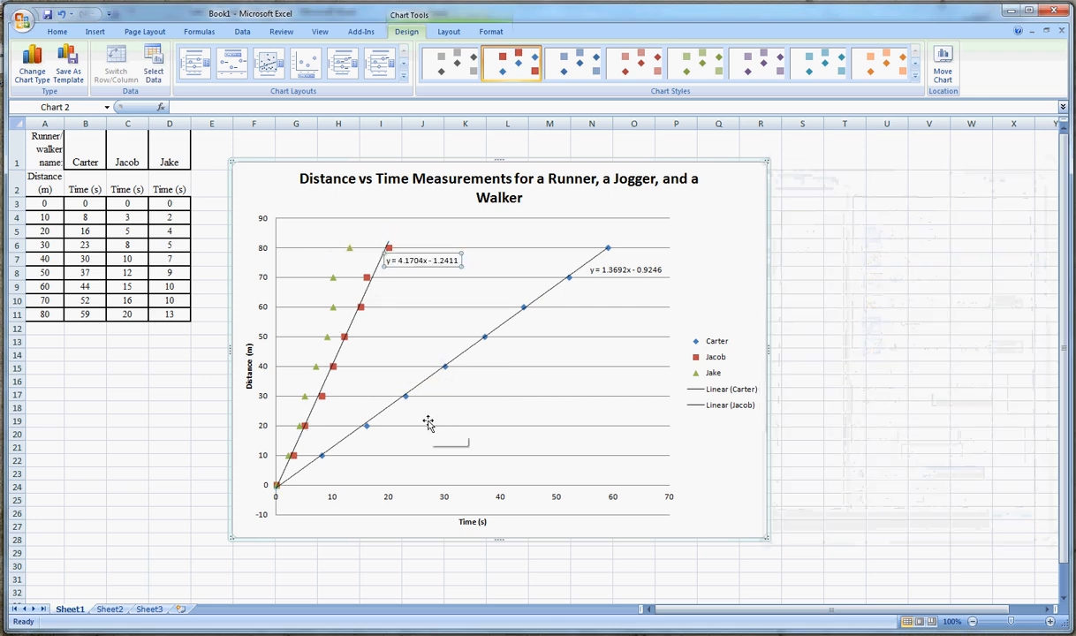
- Add a linear trendline with its equation to the green column D series, placing the equation just above the 80 m gridline near the line's upper end
{"action": "right_click", "coordinate": [350, 249]}
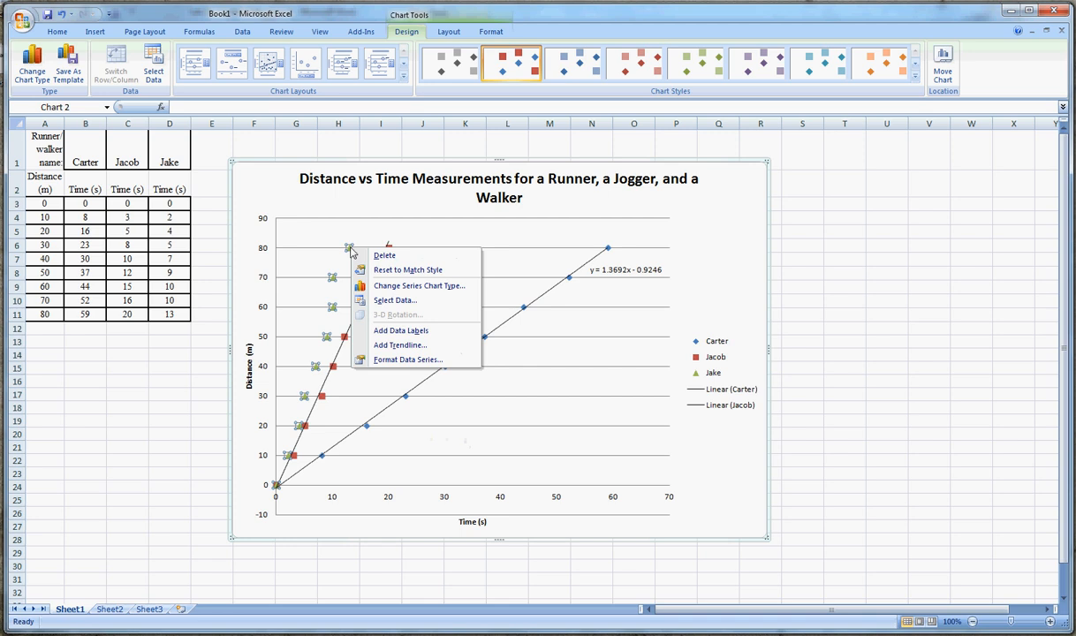
{"action": "left_click", "coordinate": [400, 345]}
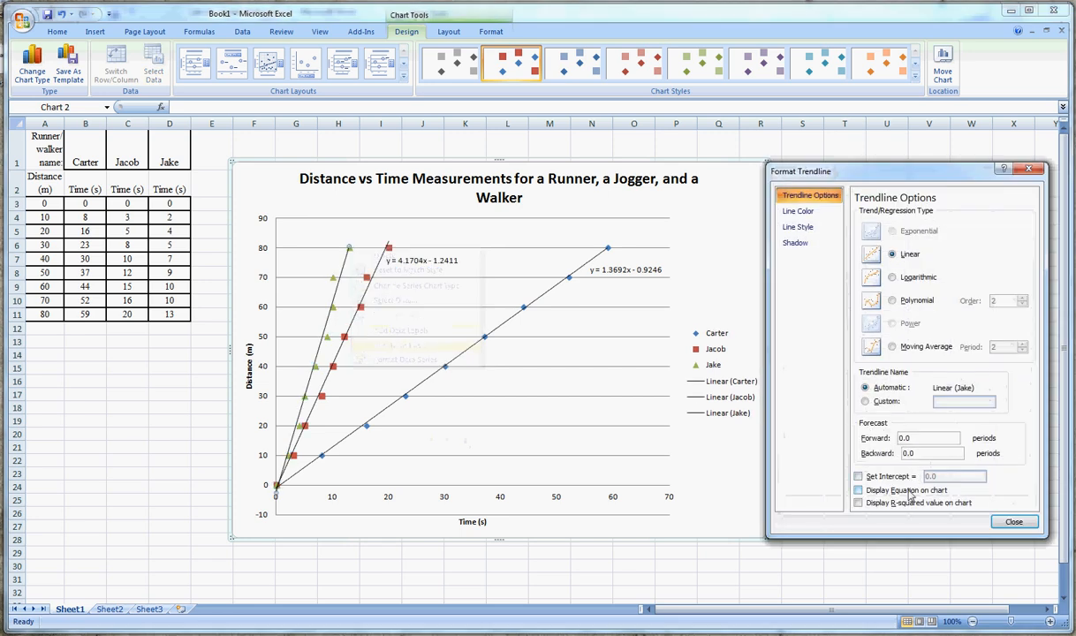
{"action": "left_click", "coordinate": [910, 494]}
{"action": "left_click", "coordinate": [1013, 521]}
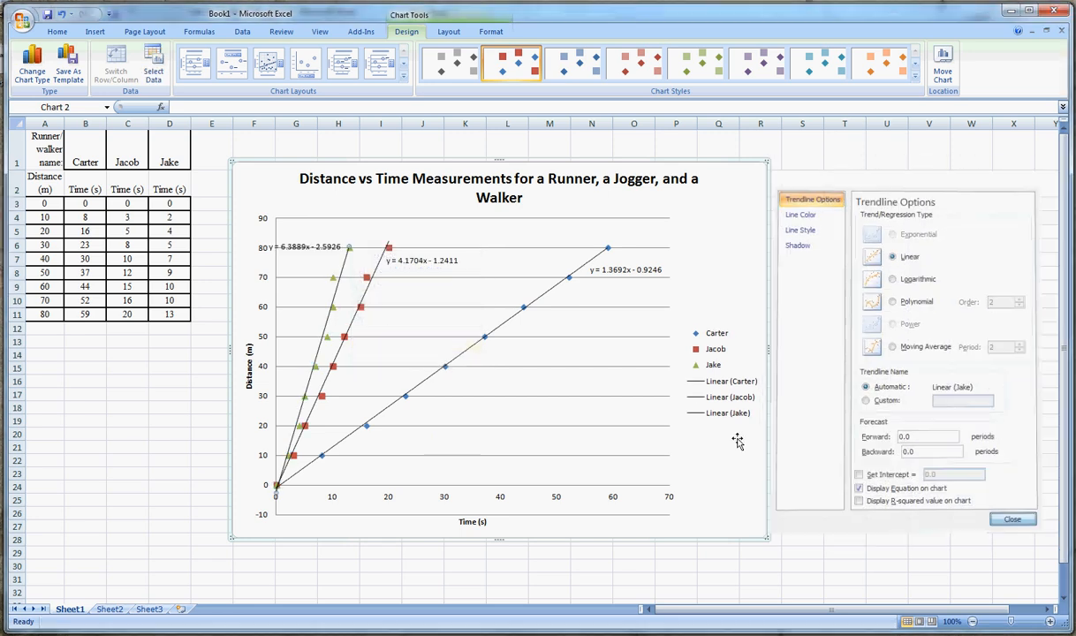
{"action": "left_click_drag", "start_coordinate": [313, 248], "coordinate": [330, 236]}
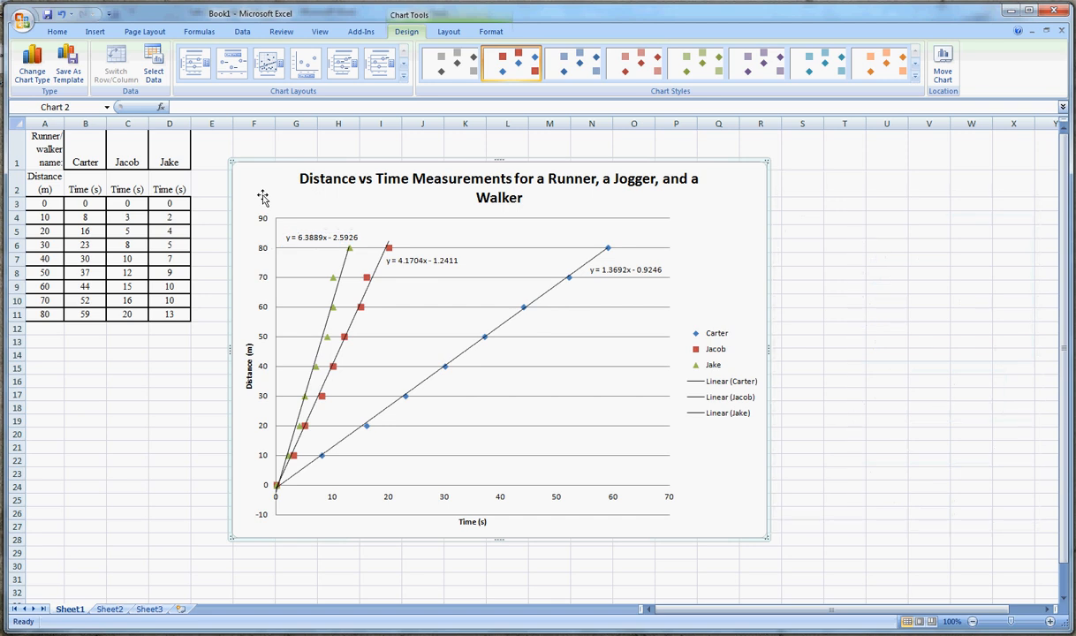
- Copy the finished chart and paste it into the Word lab document on the blank line below question 3
{"action": "right_click", "coordinate": [247, 169]}
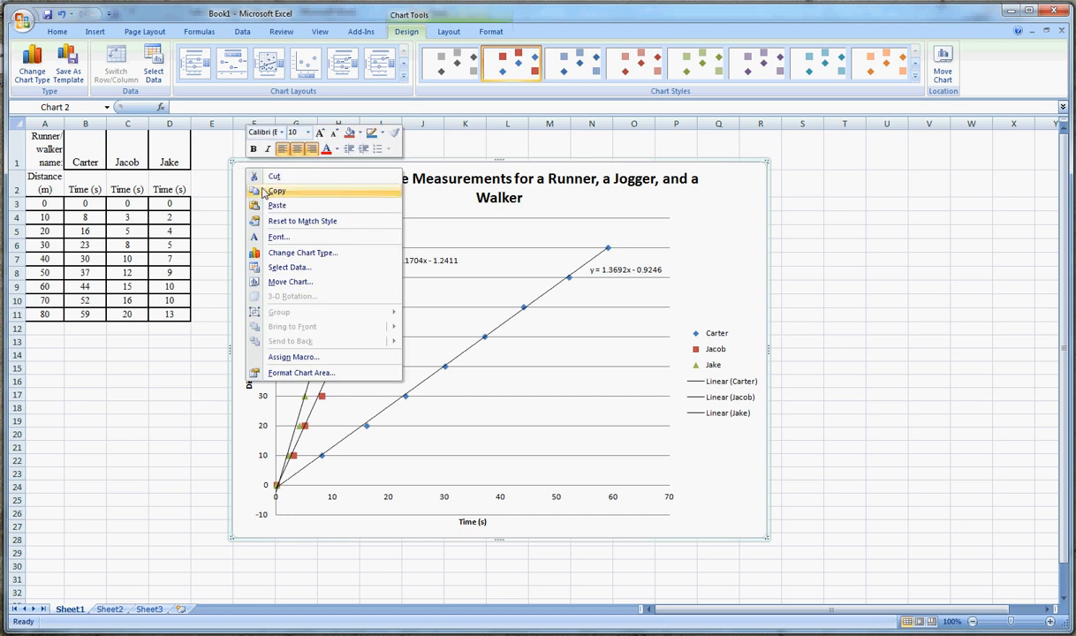
{"action": "left_click", "coordinate": [277, 192]}
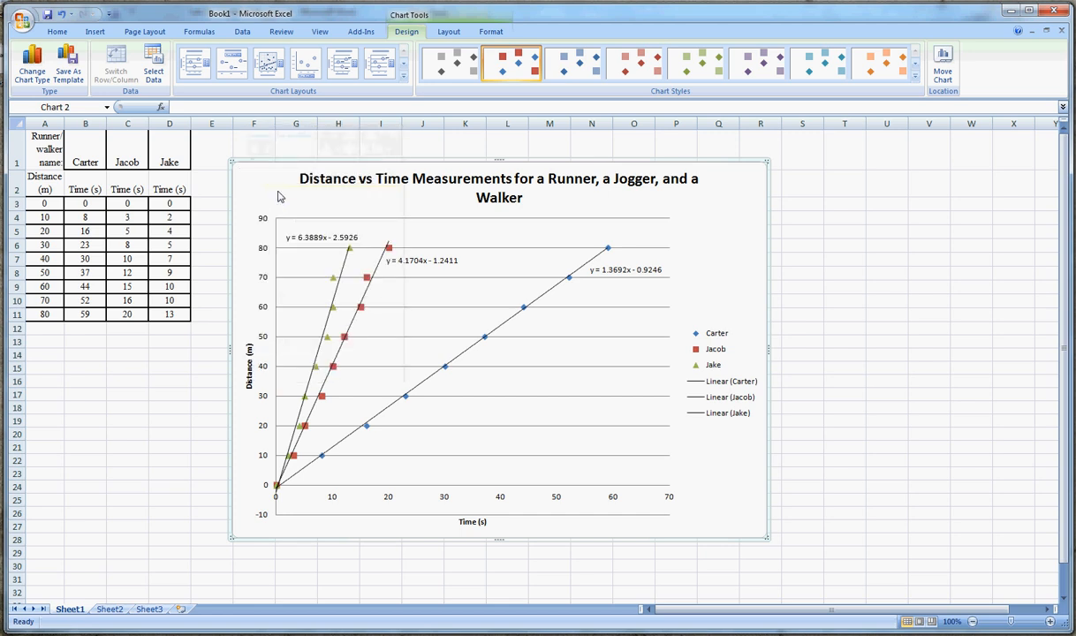
{"action": "key", "text": "alt+Tab"}
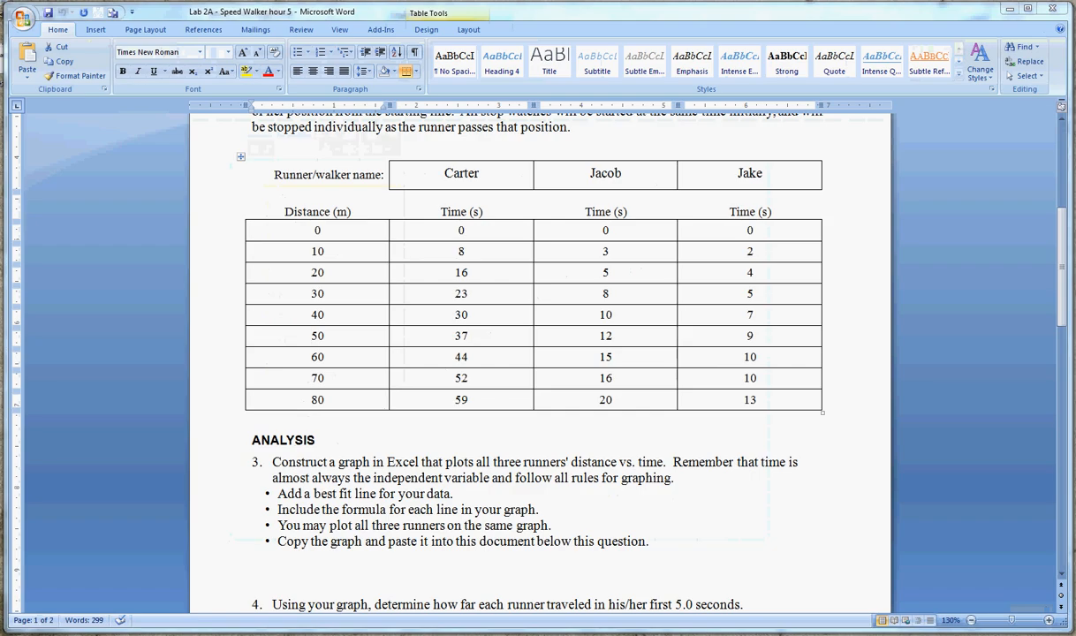
{"action": "left_click", "coordinate": [318, 564]}
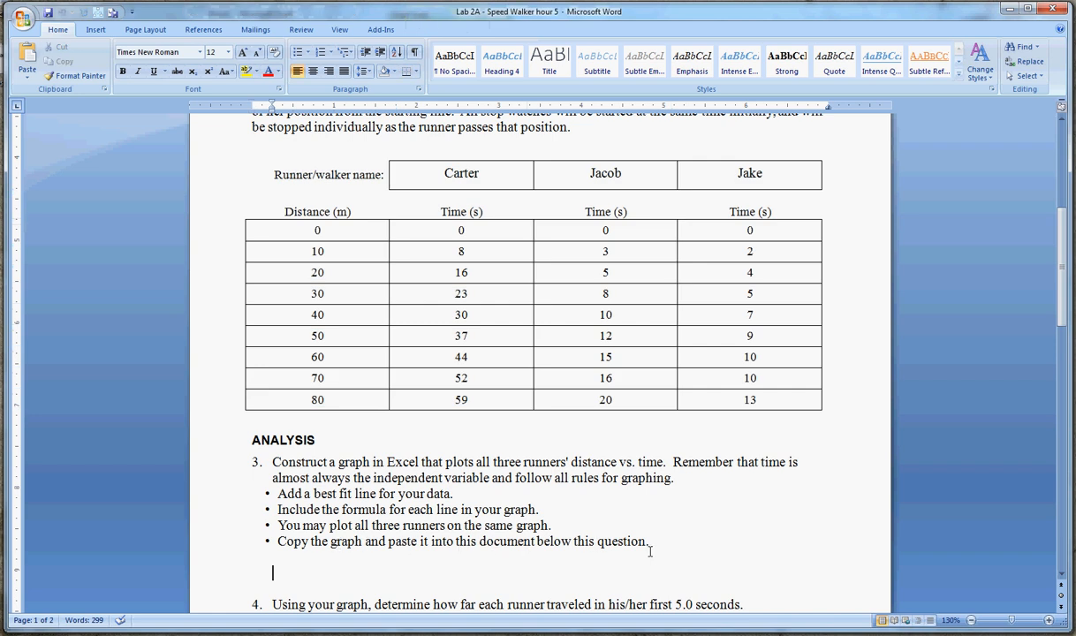
{"action": "right_click", "coordinate": [299, 574]}
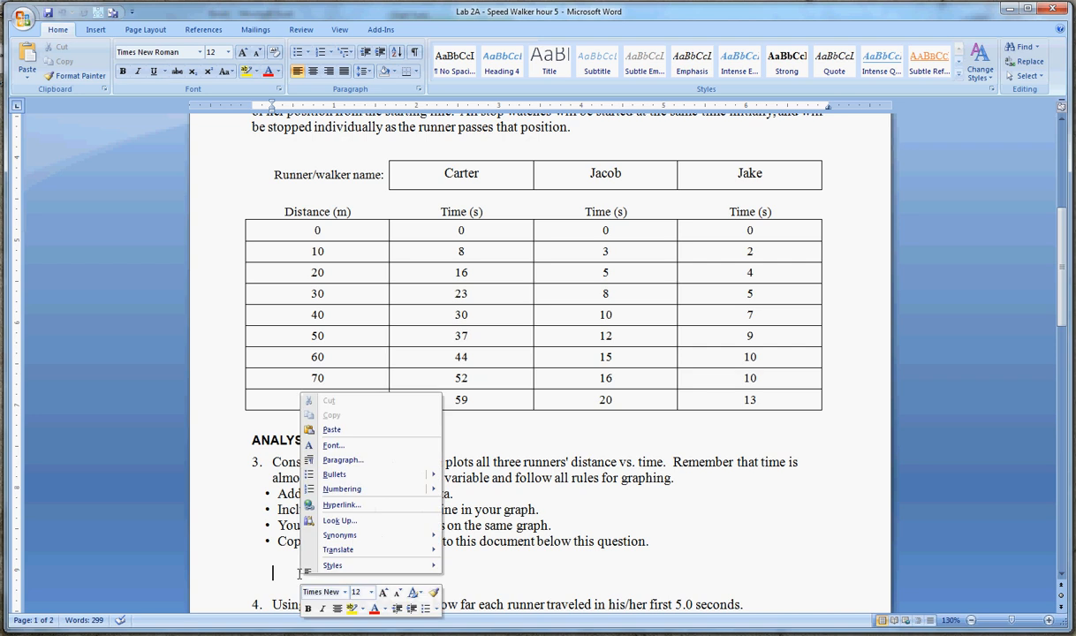
{"action": "left_click", "coordinate": [351, 435]}
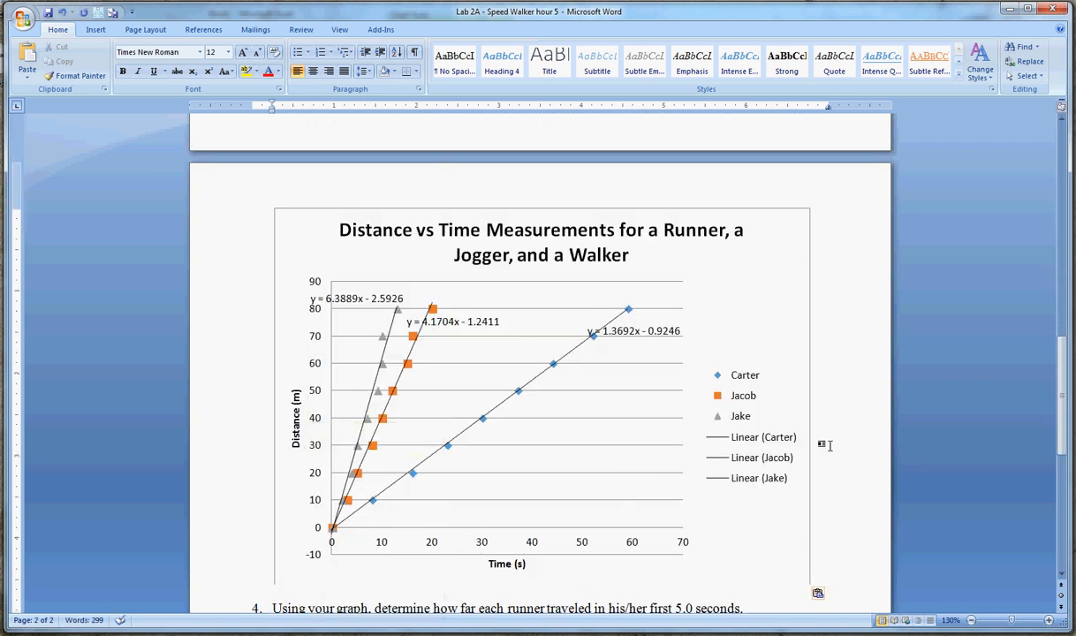
{"action": "scroll", "coordinate": [828, 436], "scroll_direction": "down", "scroll_amount": 1}
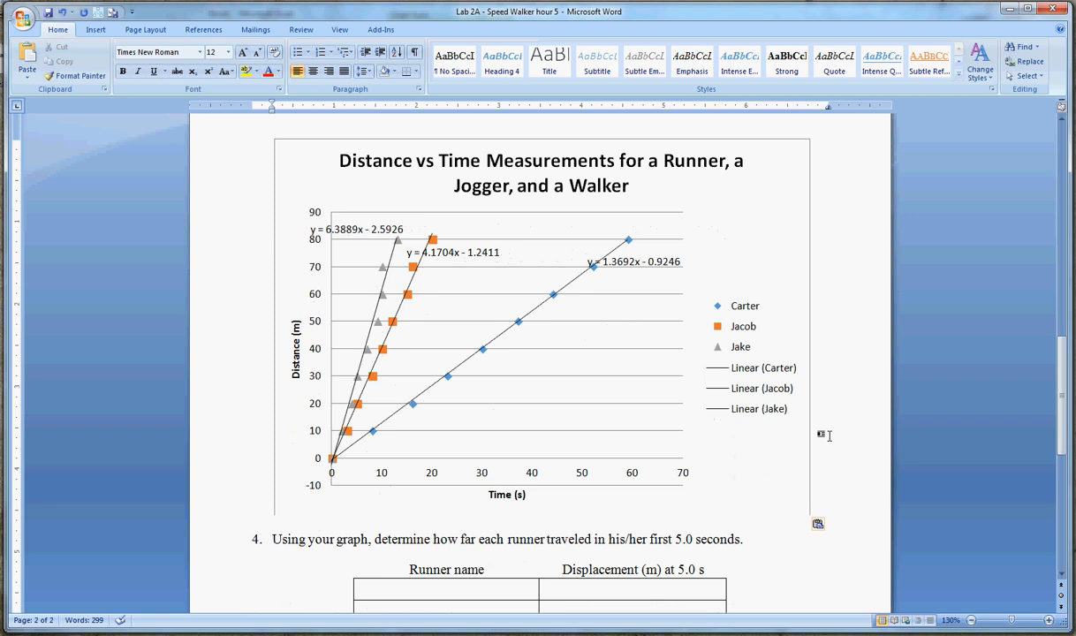